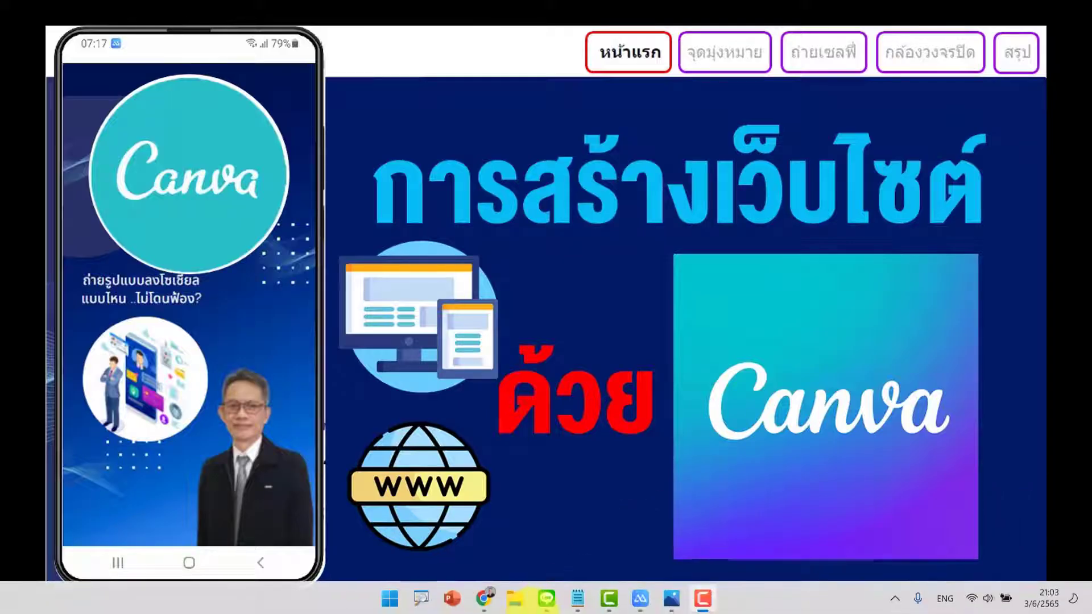
Step: Switch to Chrome's new tab showing the Google start page
mouse_move(514, 599)
click(483, 597)
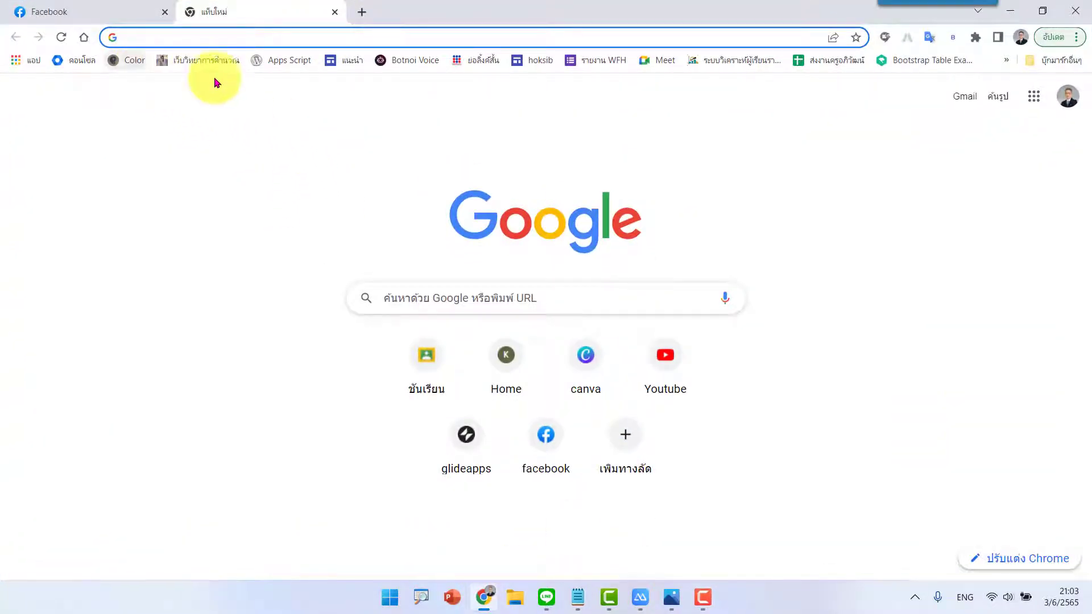
Step: Open the Canva website from the 'canva' shortcut tile
click(588, 368)
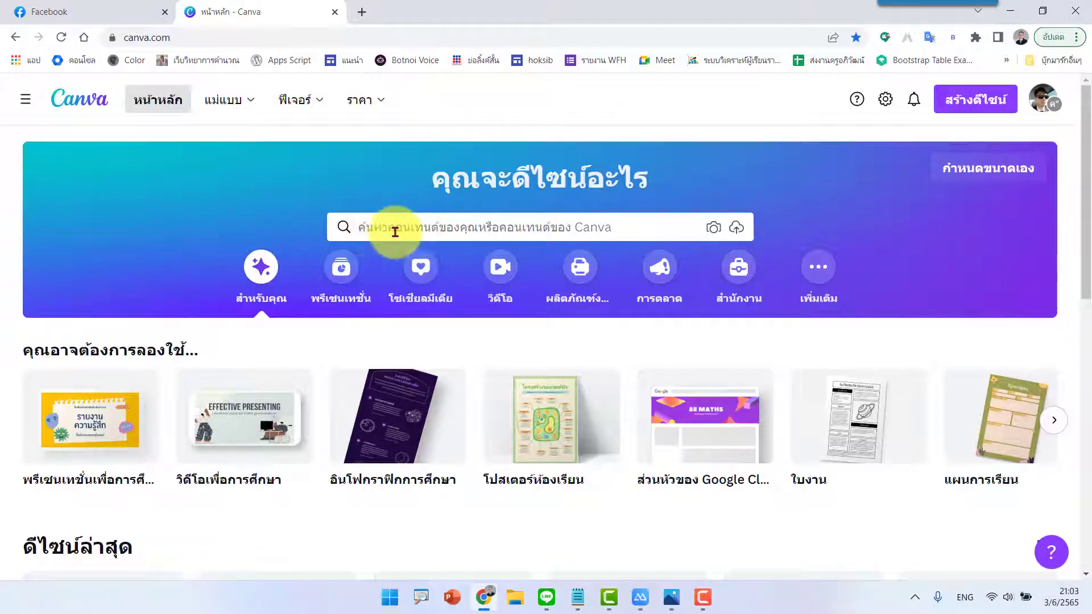
Step: Search Canva in Thai for เว็บไซต์ and show the 517 website template results
click(467, 231)
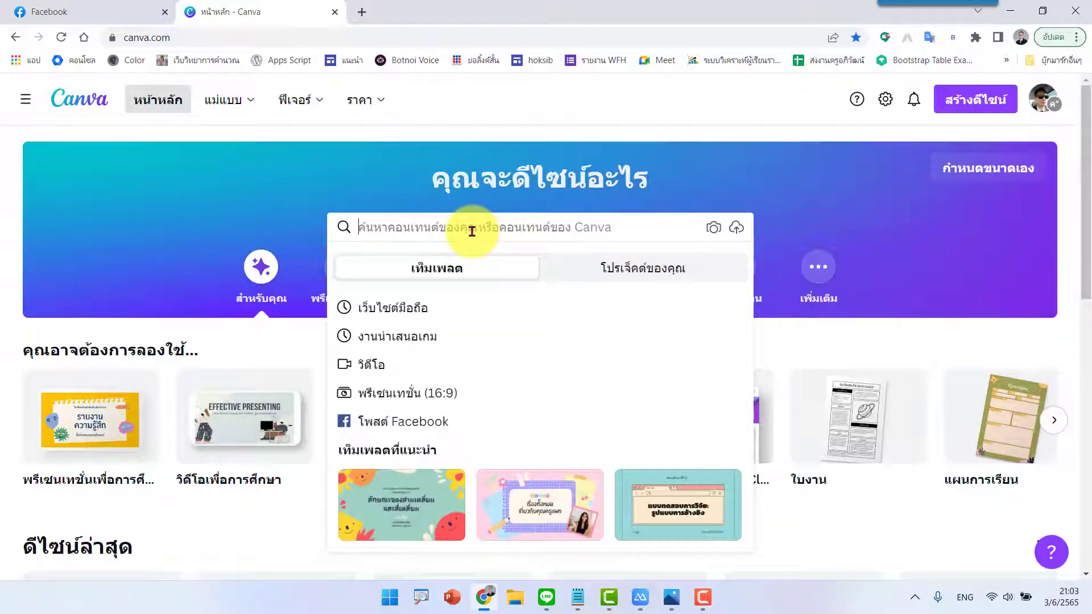
key(grave)
text(เว็บไซต์)
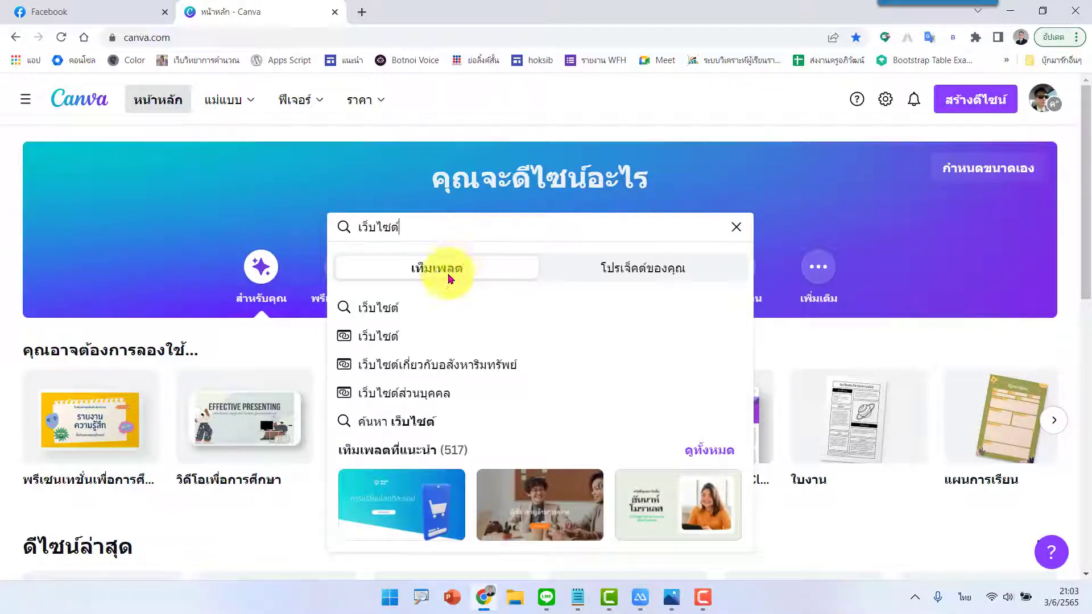
click(394, 339)
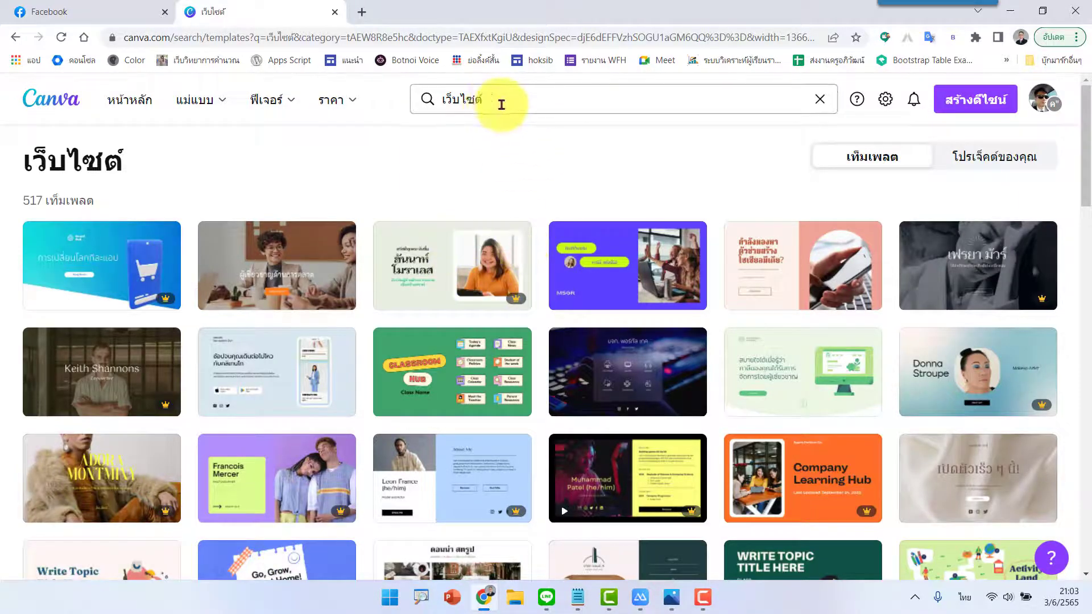
scroll(519, 342, down, 5)
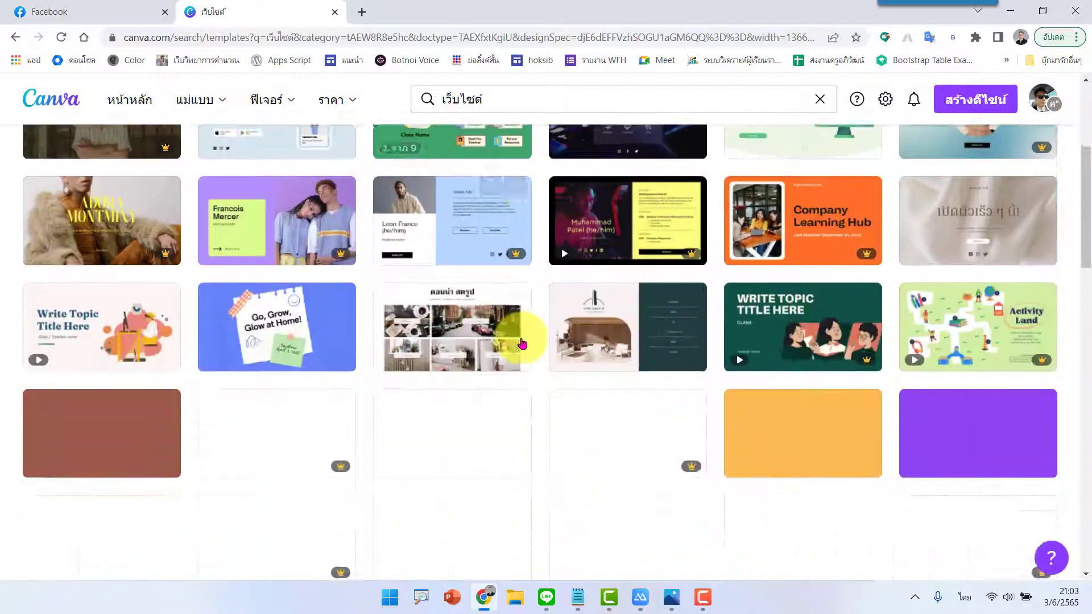
scroll(521, 343, down, 2)
scroll(522, 344, down, 2)
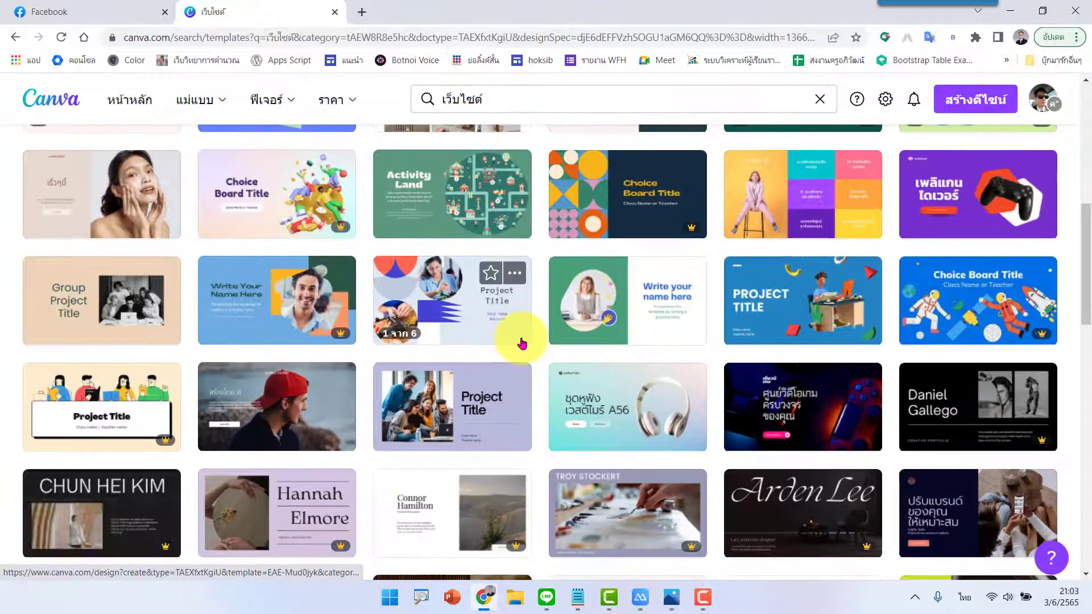
scroll(521, 343, down, 2)
scroll(521, 343, down, 2)
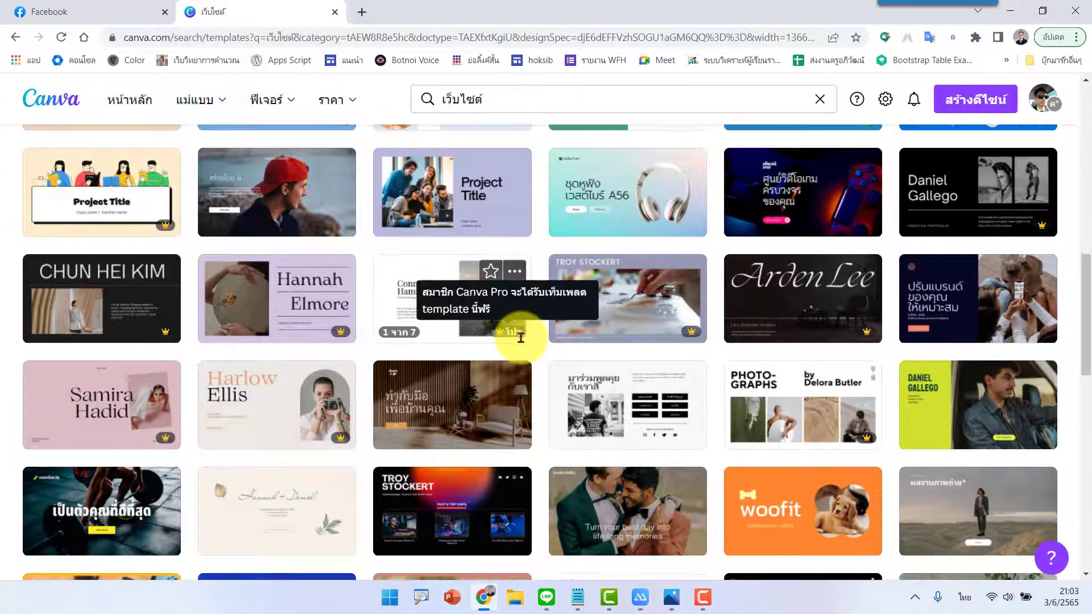
scroll(521, 344, down, 5)
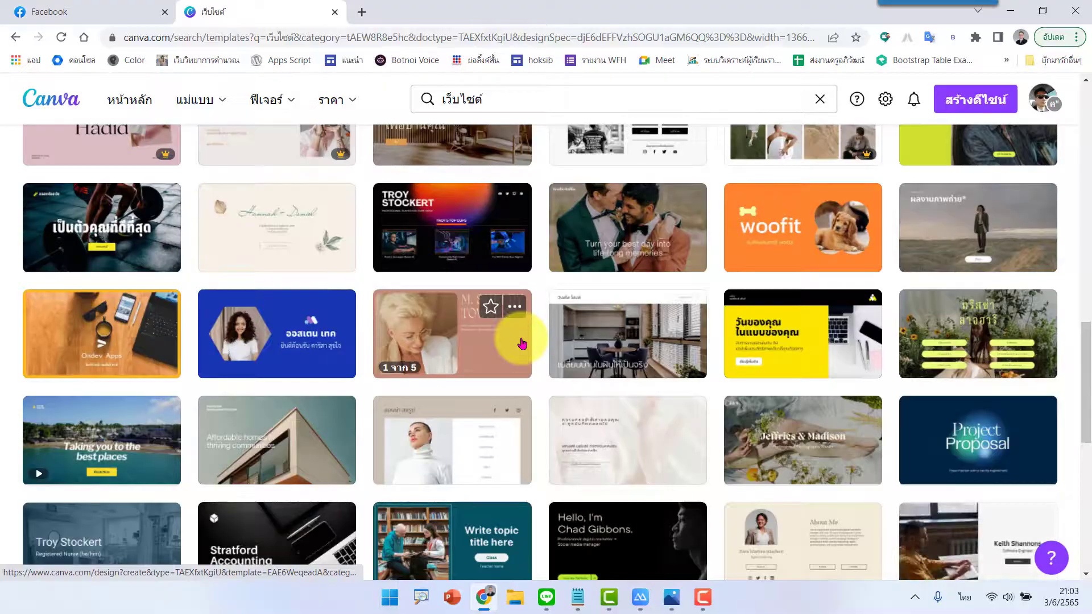
scroll(522, 343, down, 2)
scroll(521, 343, down, 1)
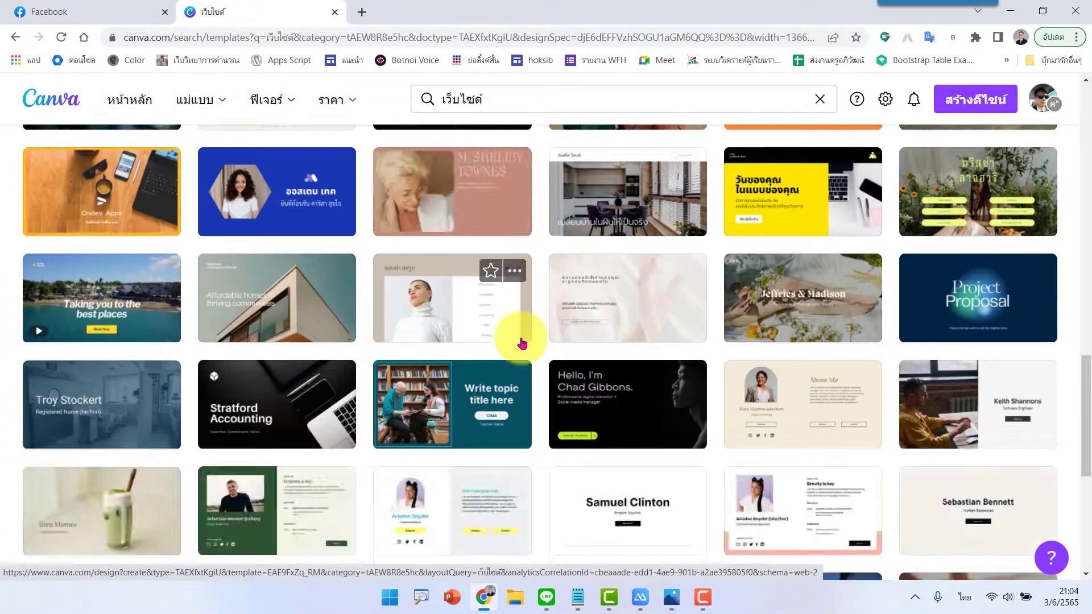
scroll(522, 343, down, 2)
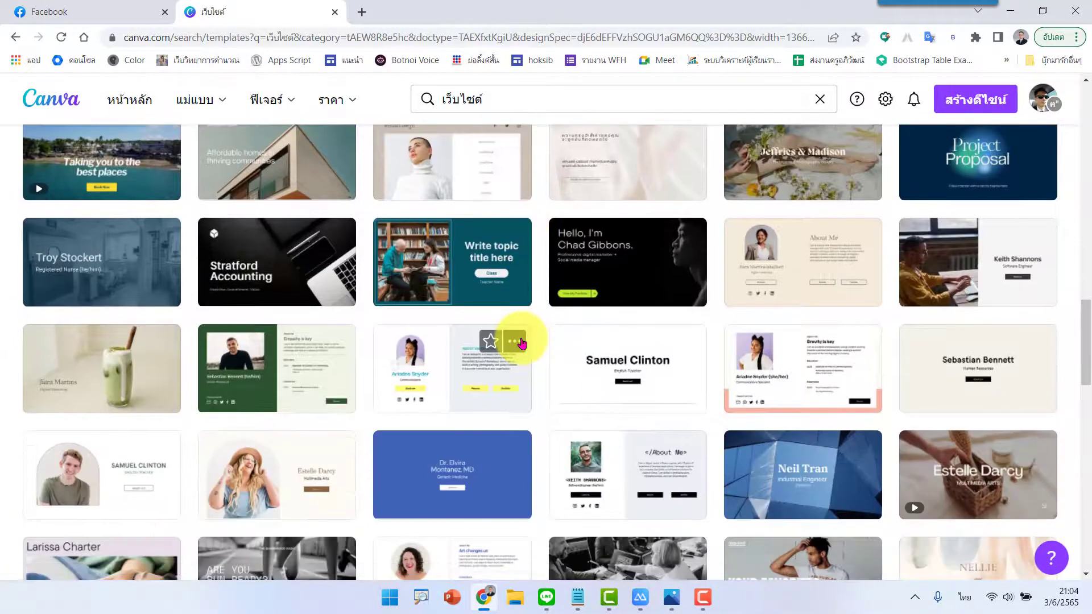
scroll(522, 344, down, 1)
scroll(521, 343, down, 3)
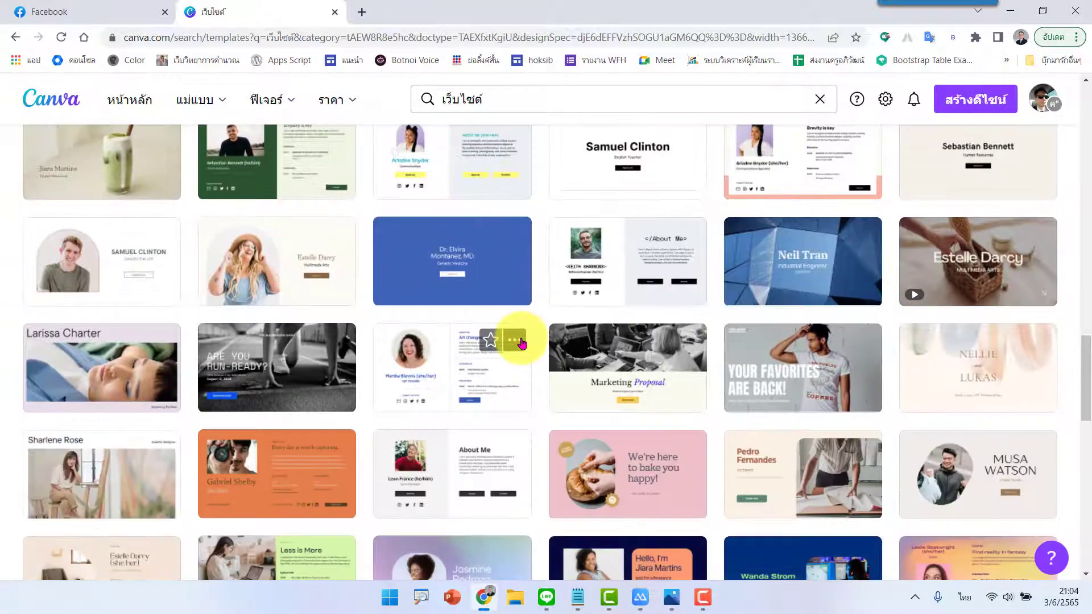
scroll(521, 343, down, 1)
scroll(521, 344, down, 3)
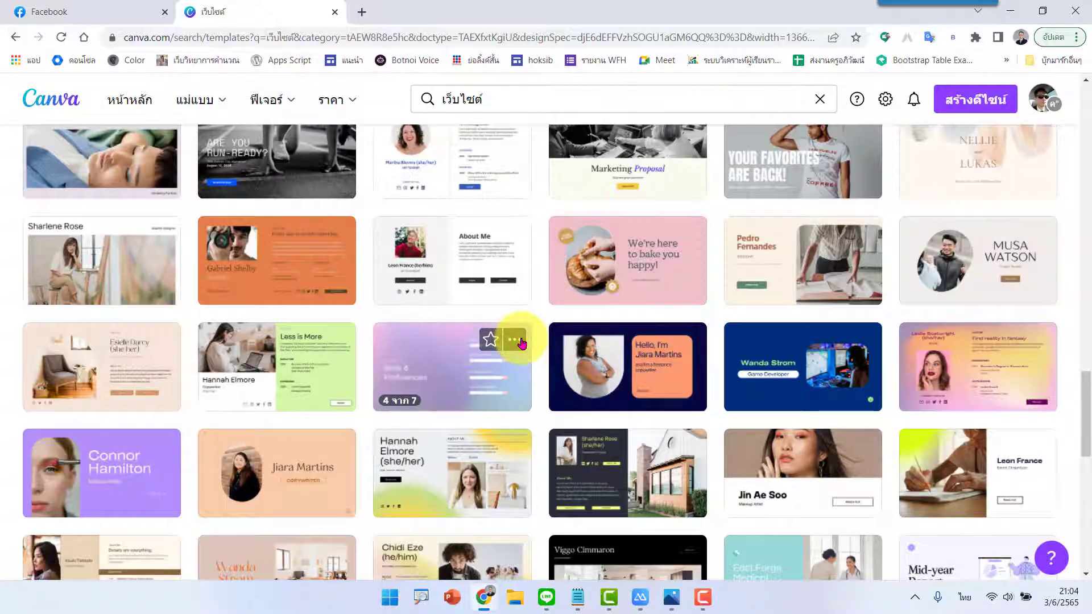
scroll(521, 343, up, 5)
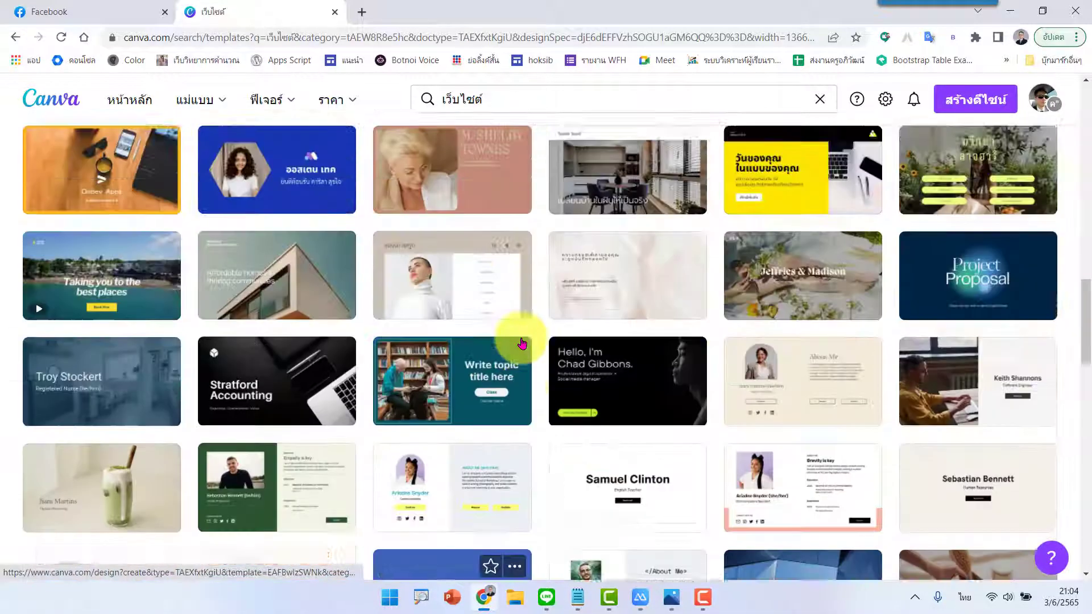
scroll(518, 340, up, 5)
scroll(512, 337, up, 3)
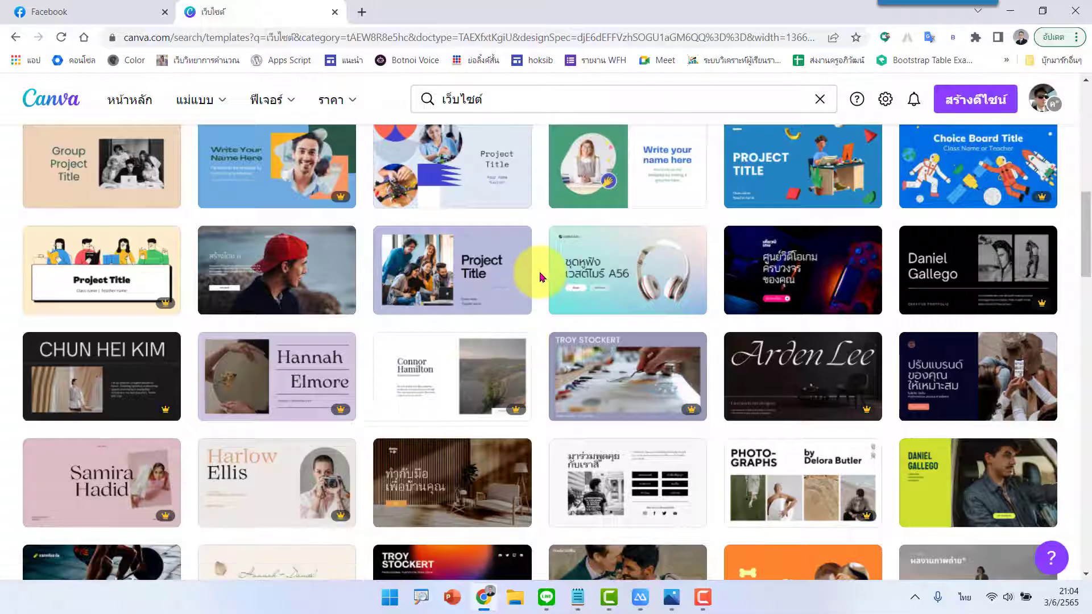
scroll(540, 277, up, 3)
scroll(541, 277, up, 3)
scroll(540, 277, up, 1)
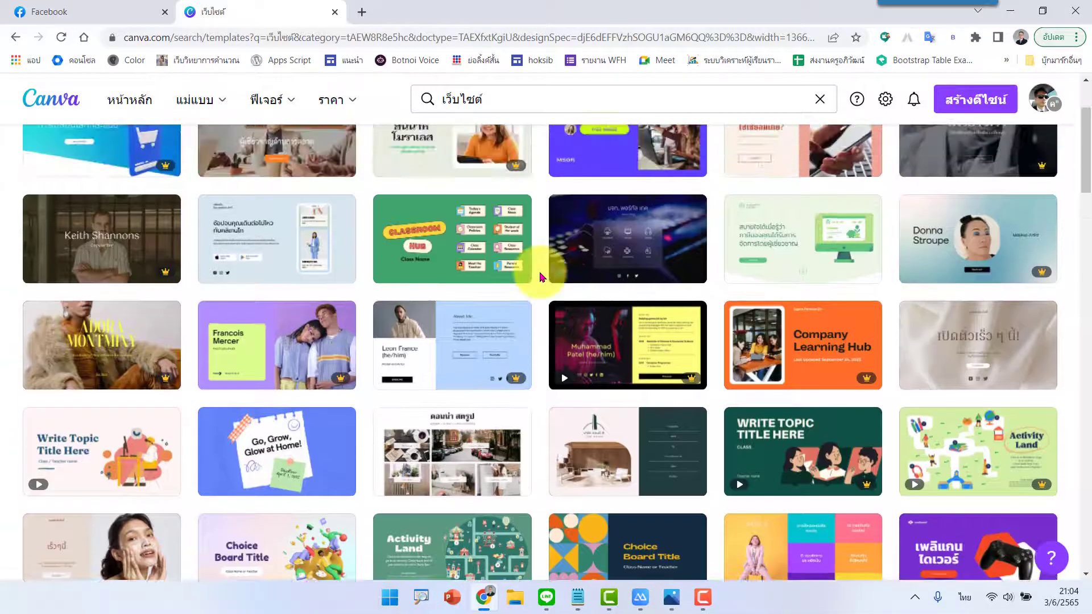
scroll(541, 277, up, 2)
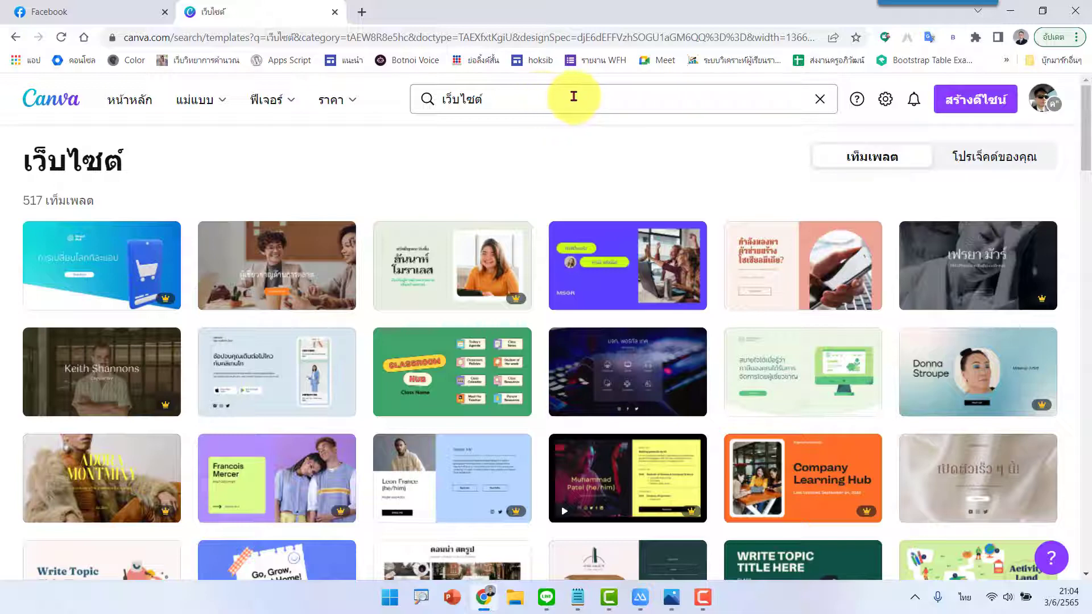
Step: Refine the template search to mobile website templates
click(549, 97)
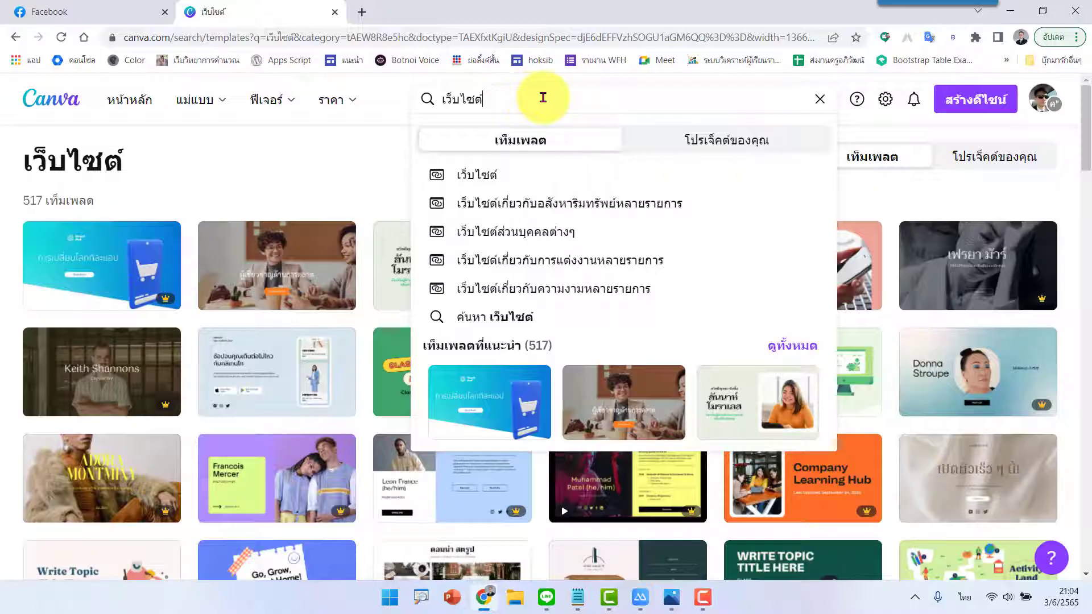
text(มือถือ)
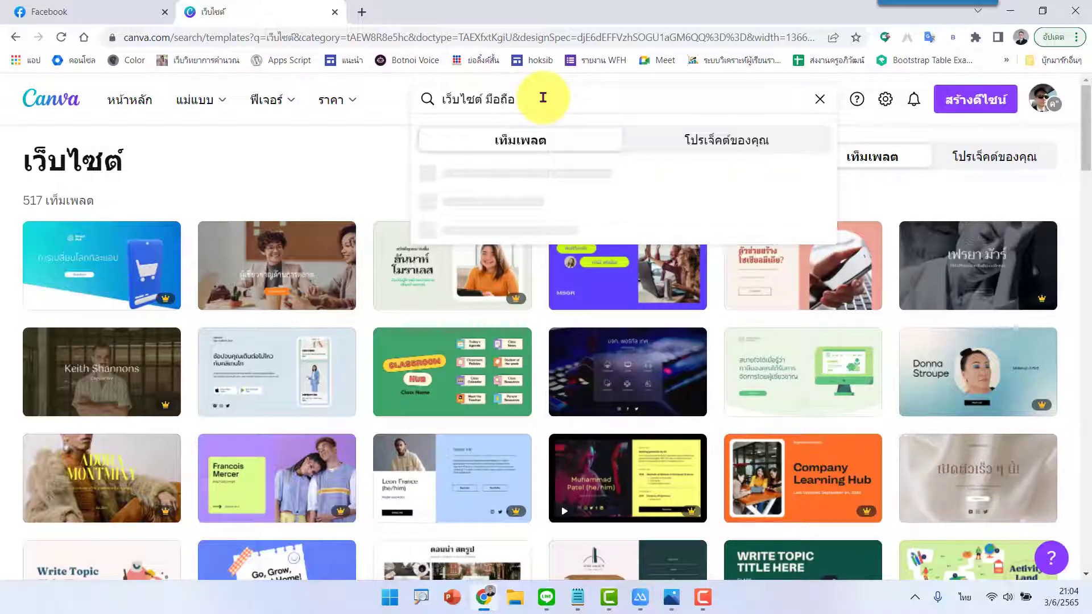
key(Return)
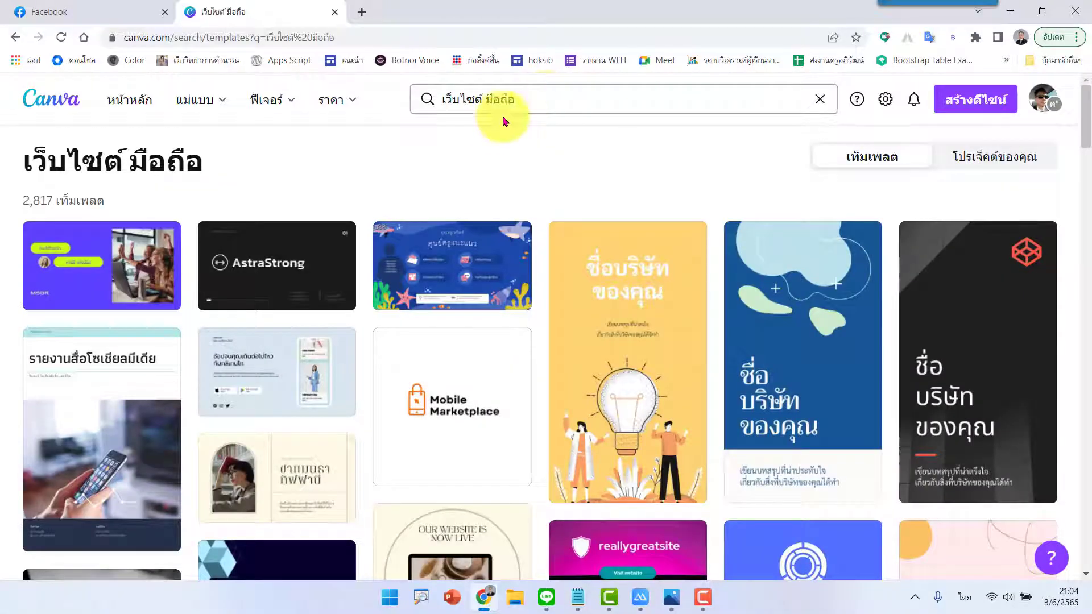
double_click(464, 108)
double_click(500, 108)
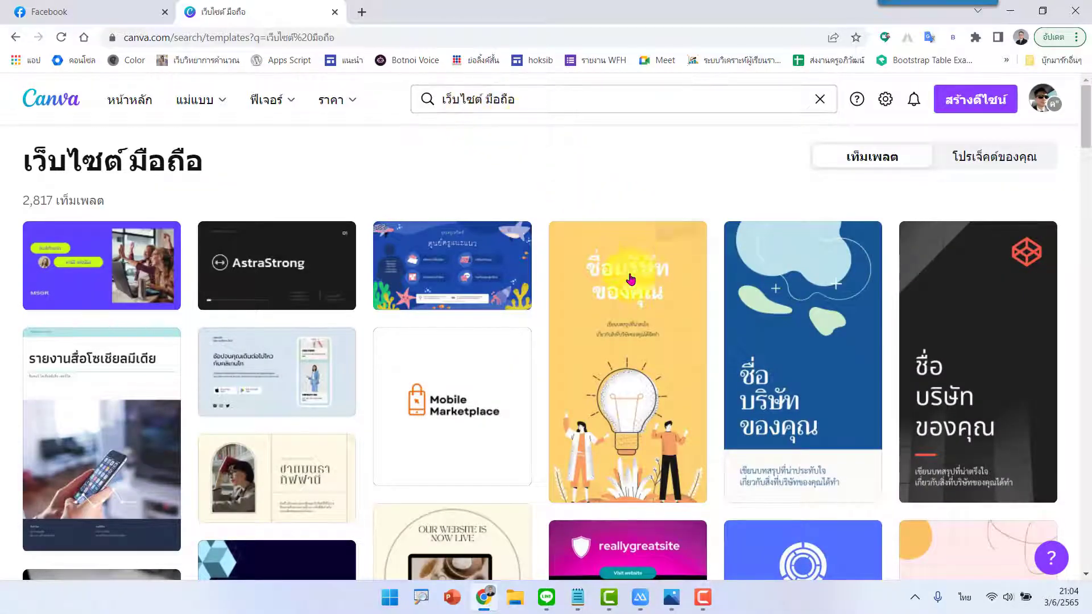
Step: Browse the results and open the orange 'Special Offer for This Month!' website template
scroll(658, 257, down, 1)
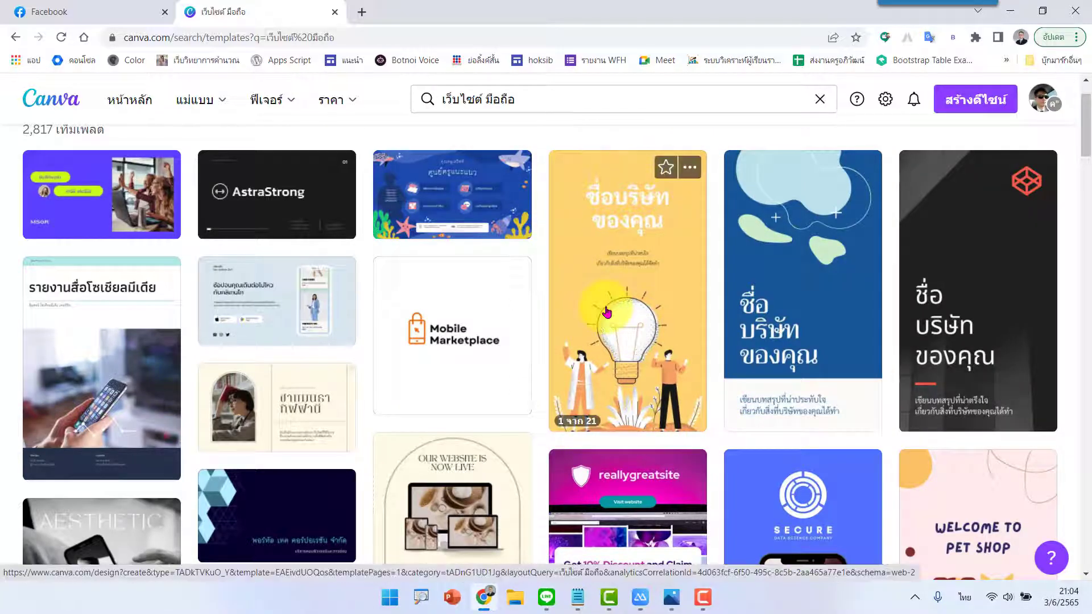
mouse_move(977, 362)
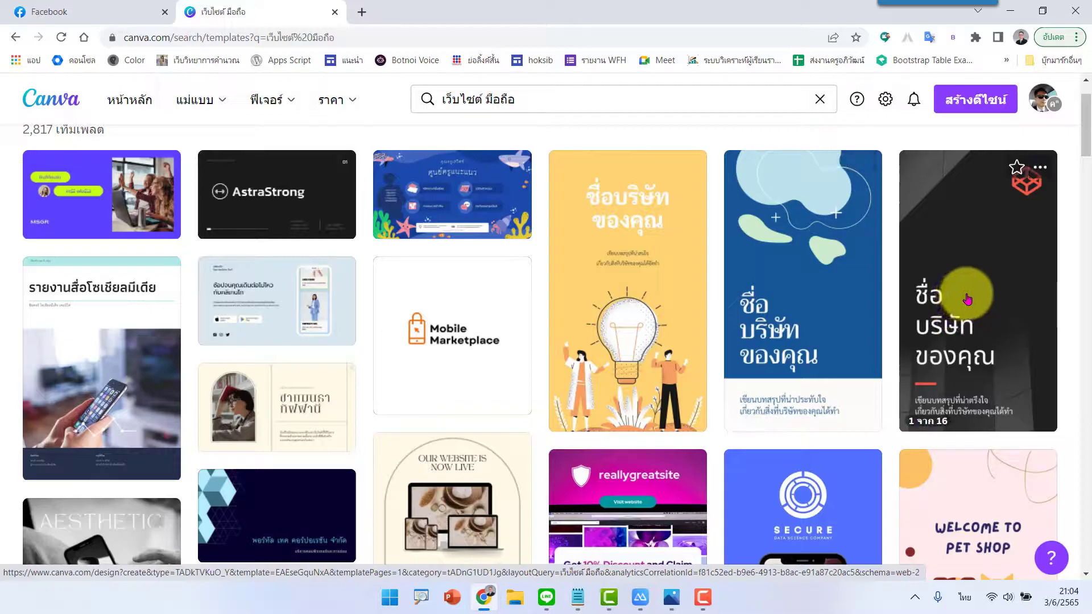
scroll(967, 300, down, 2)
scroll(966, 290, down, 3)
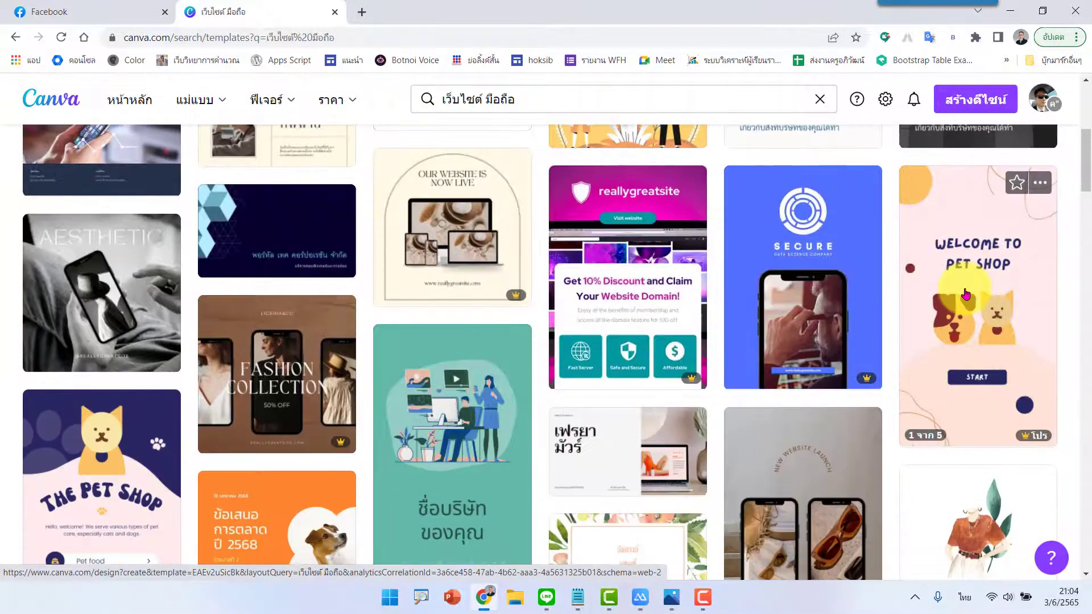
scroll(990, 290, down, 3)
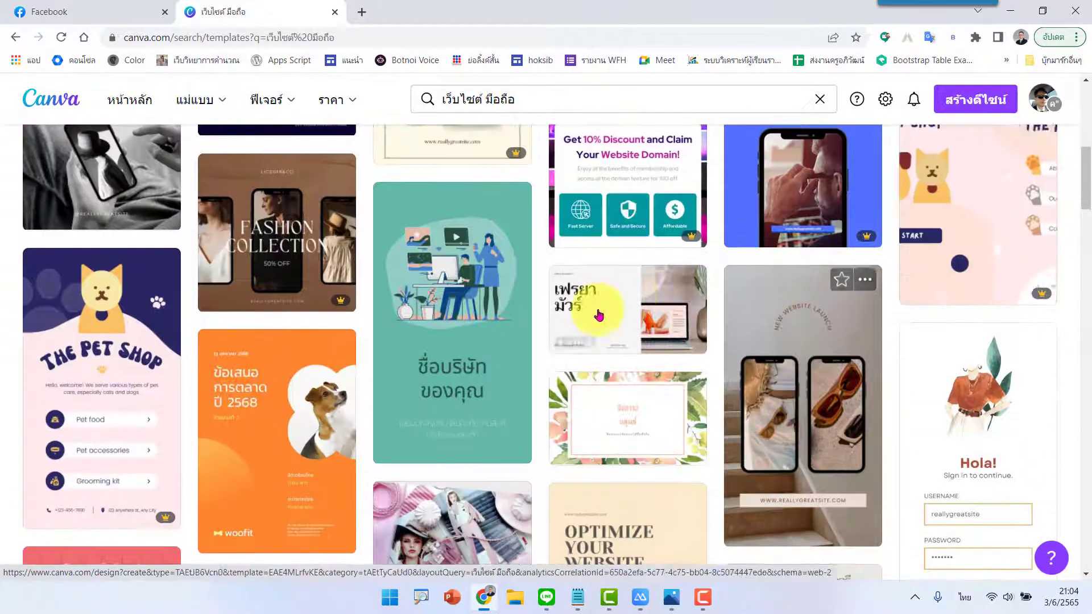
scroll(839, 382, down, 3)
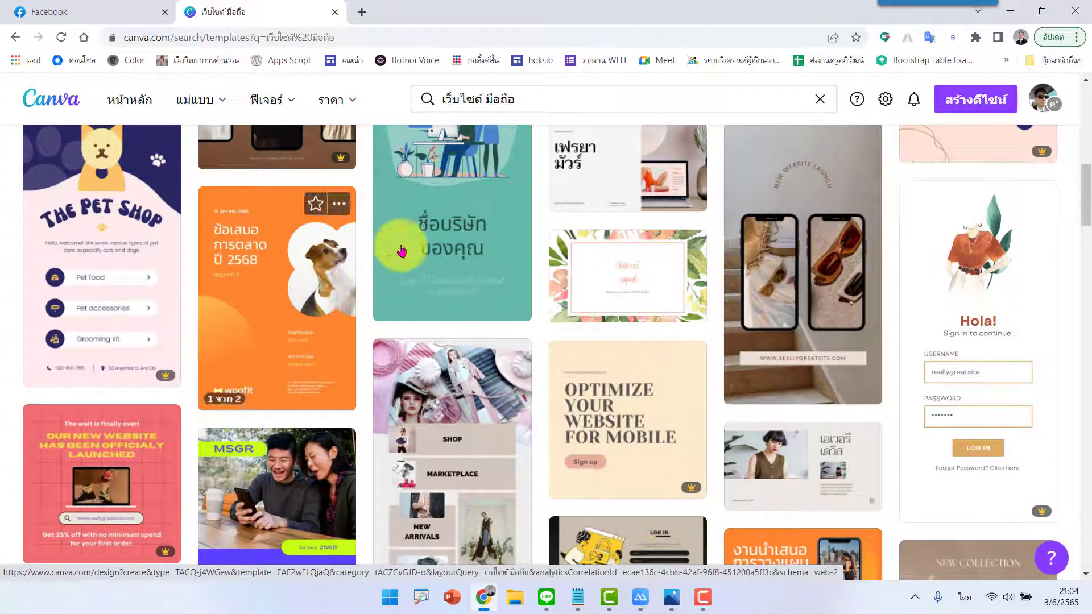
scroll(458, 246, down, 4)
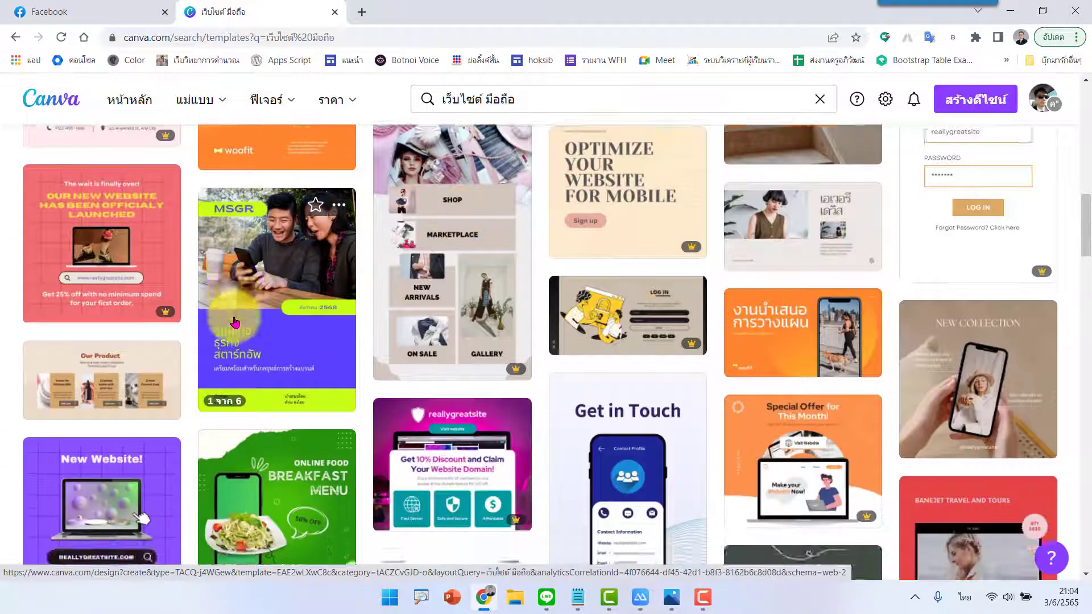
scroll(232, 317, down, 4)
mouse_move(627, 326)
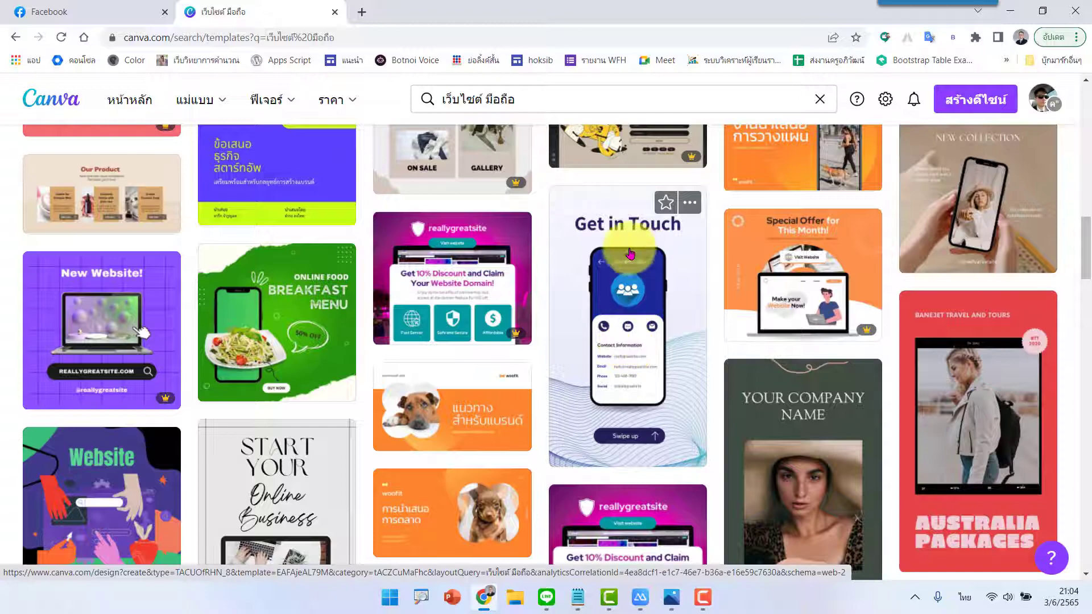
scroll(597, 248, down, 3)
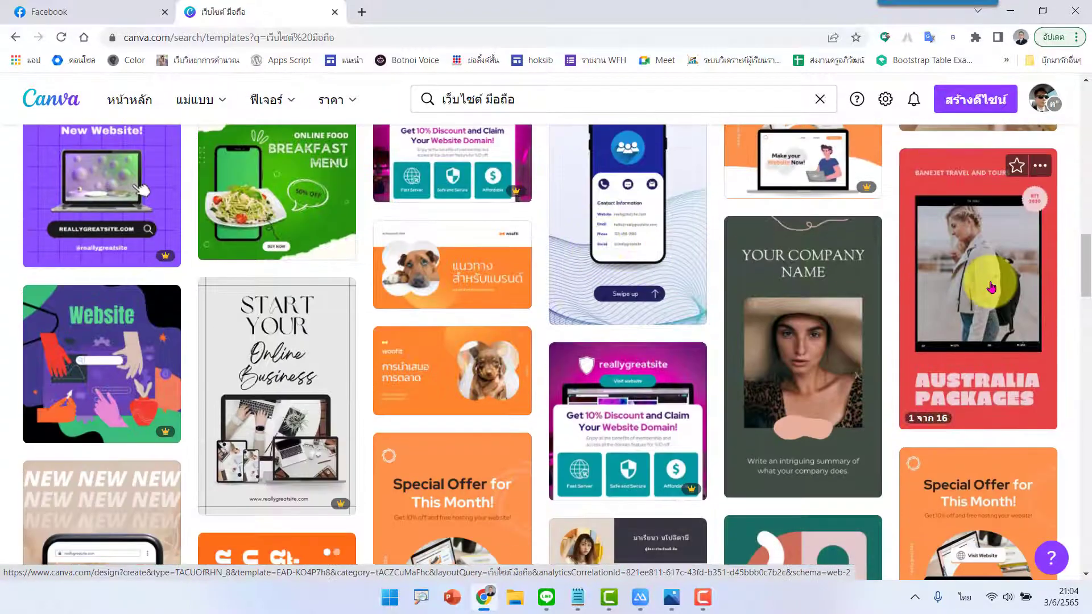
scroll(990, 279, down, 3)
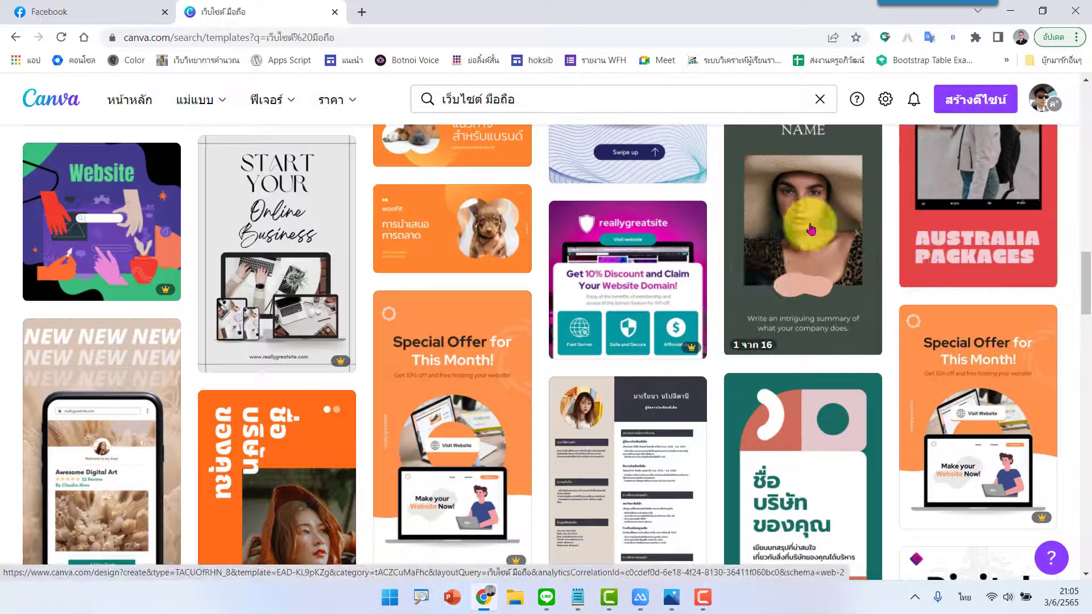
scroll(833, 250, up, 3)
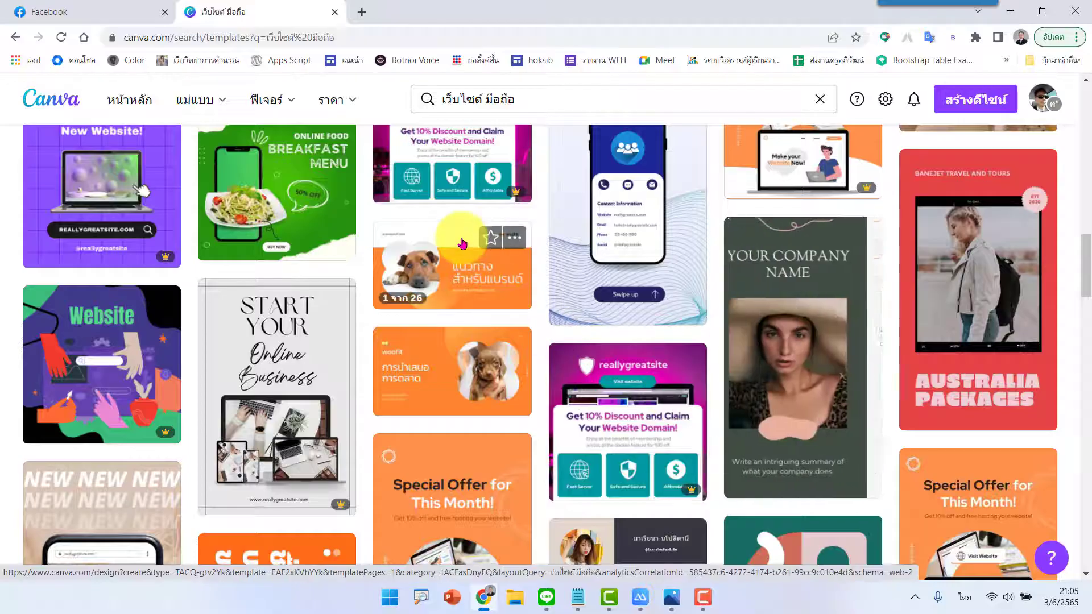
scroll(631, 255, up, 3)
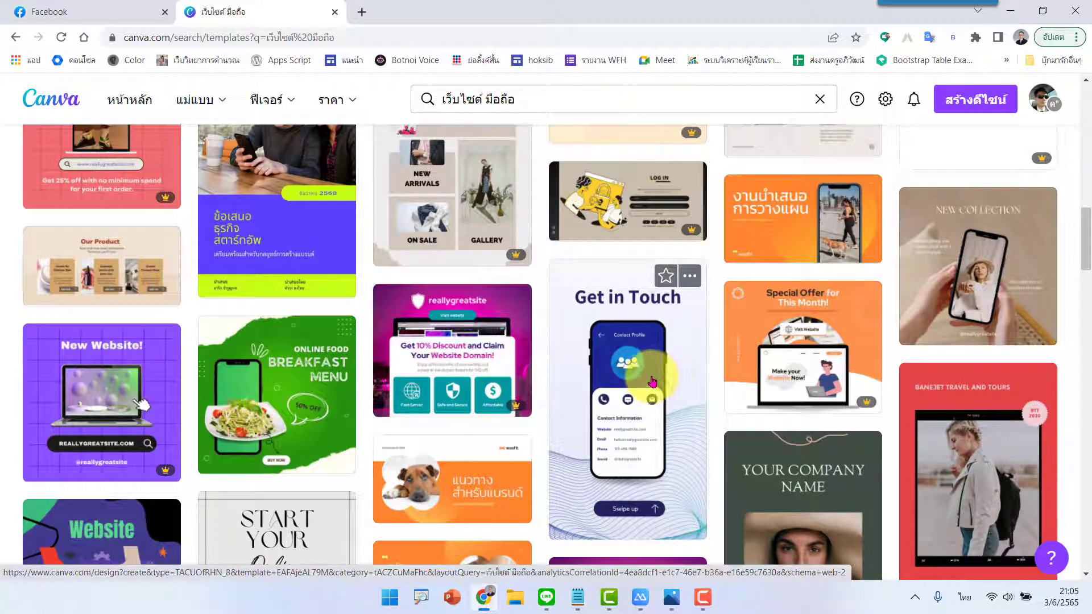
scroll(643, 378, down, 4)
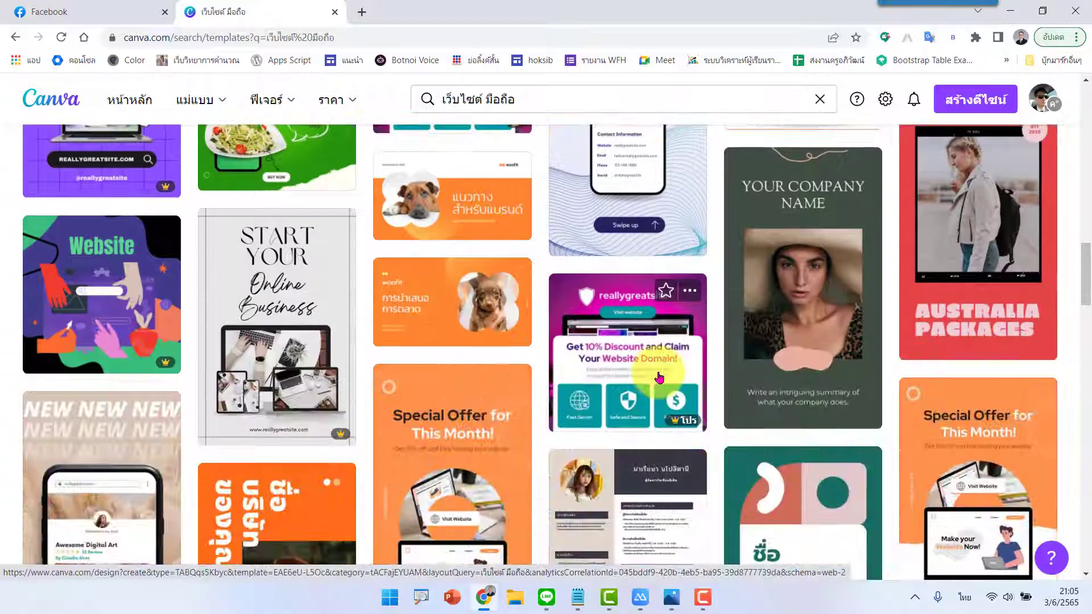
scroll(637, 373, down, 4)
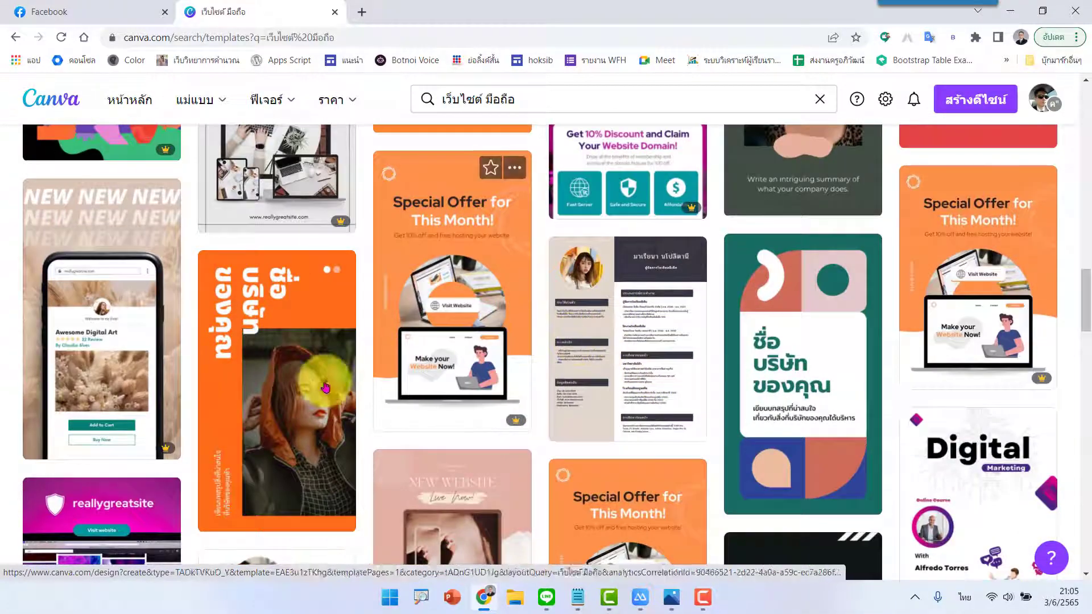
mouse_move(452, 443)
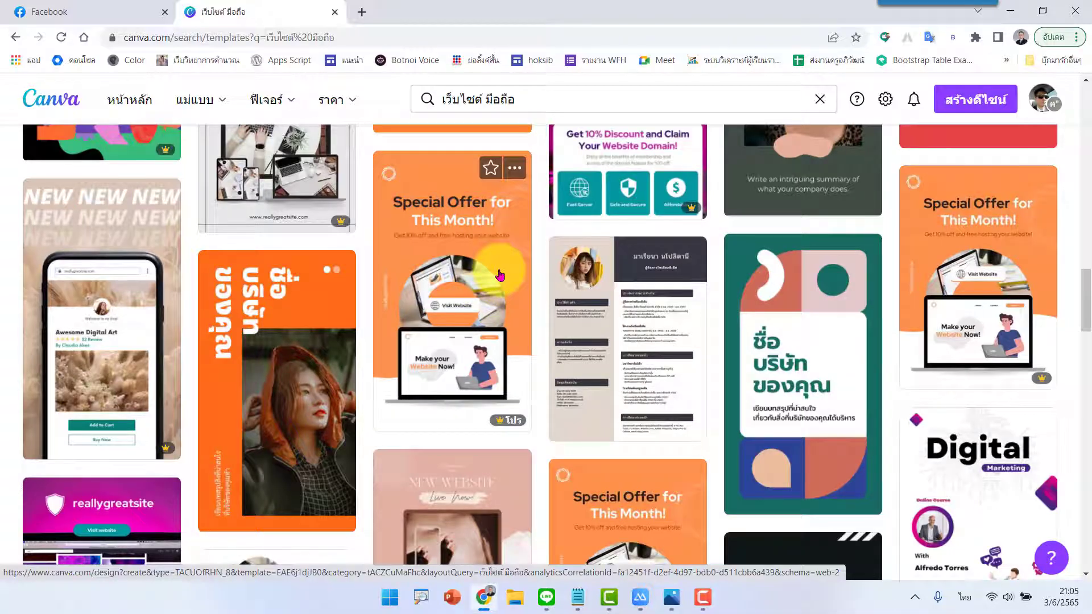
click(499, 276)
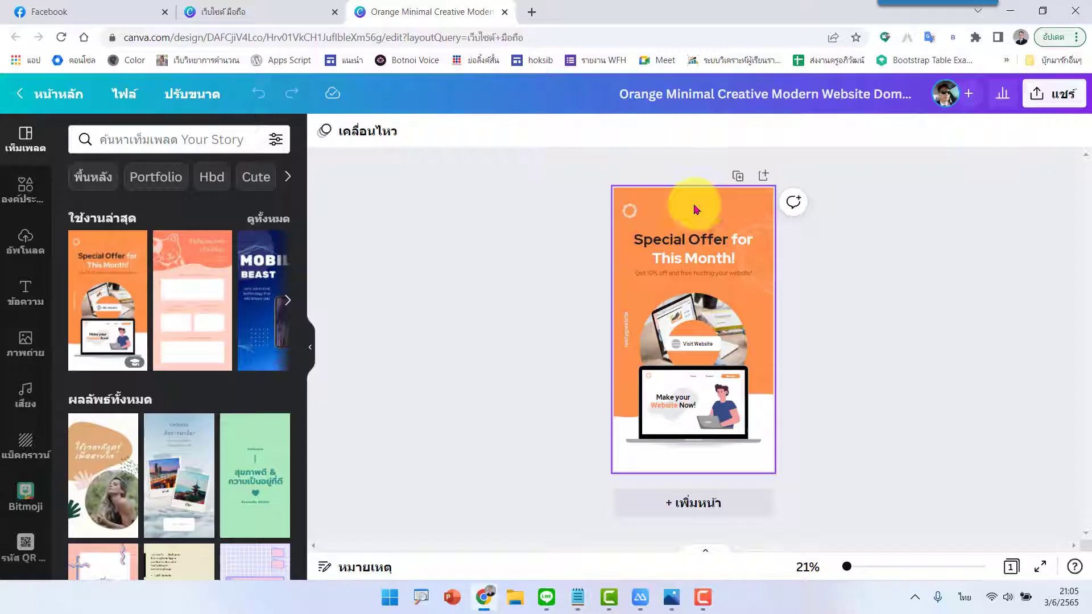
Step: Return to the Canva home page and open the PDPA story from Recent designs
click(63, 98)
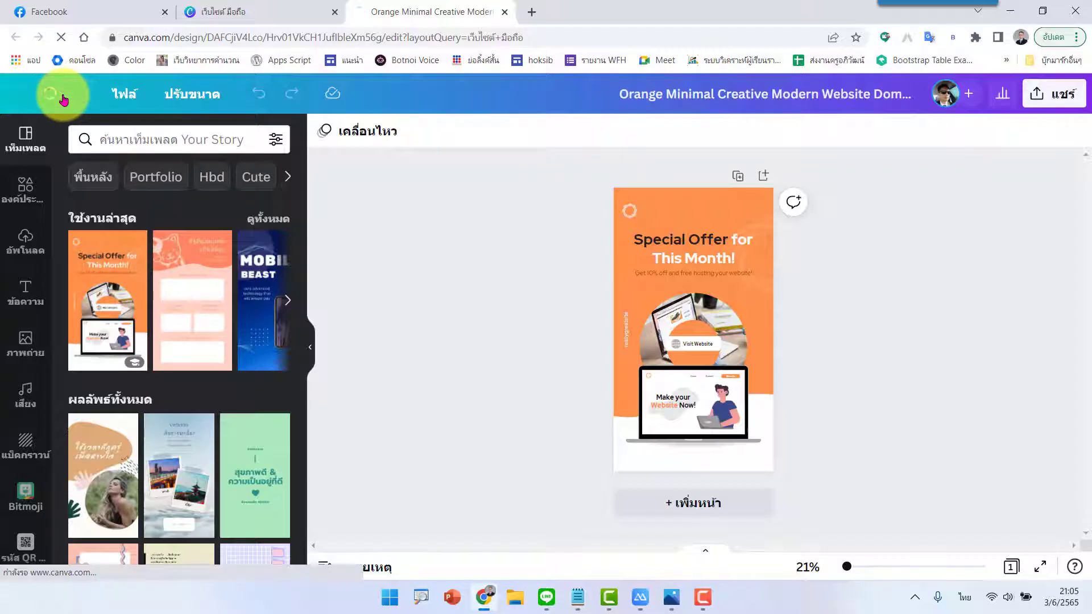
scroll(282, 309, down, 2)
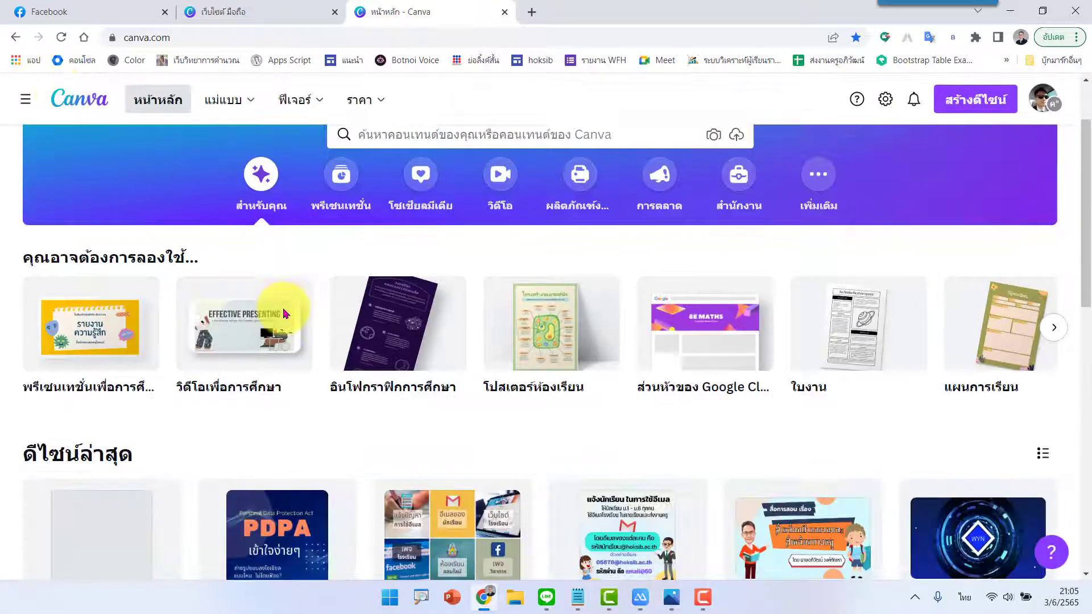
scroll(188, 429, down, 2)
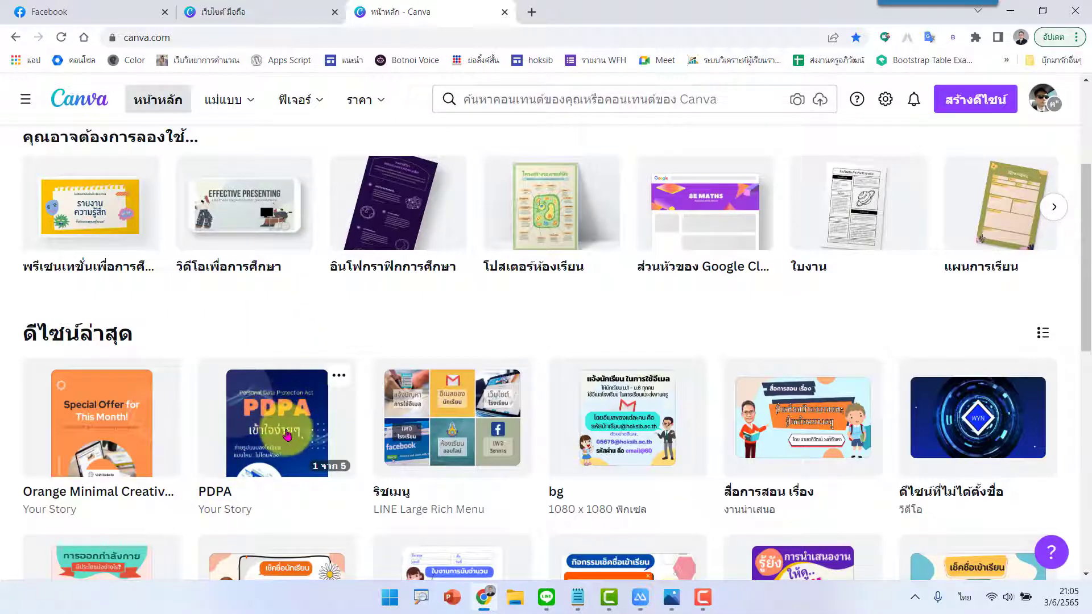
click(280, 431)
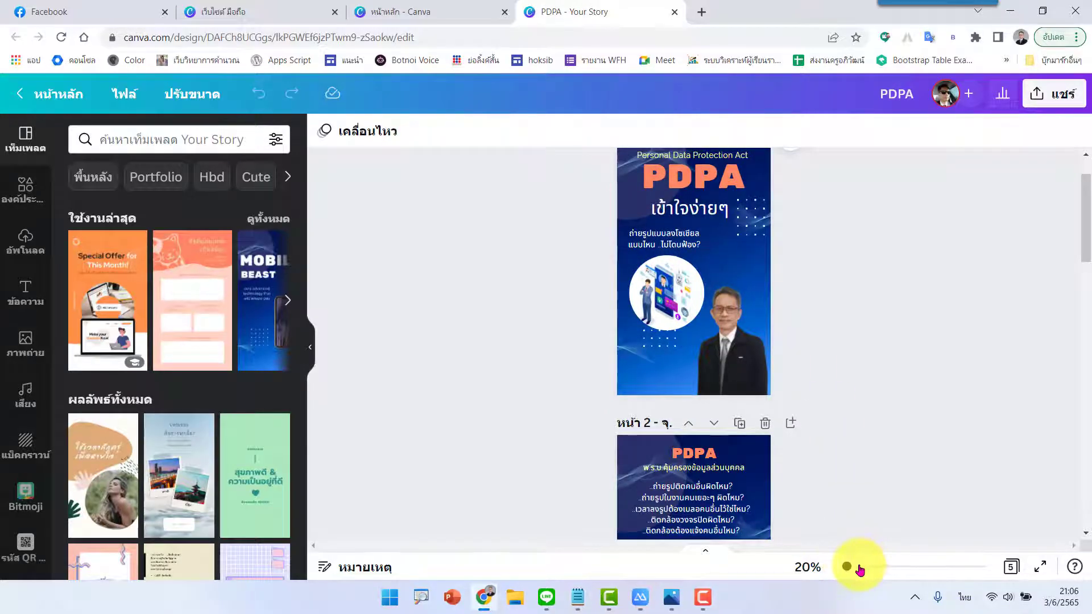
click(859, 567)
scroll(913, 443, up, 5)
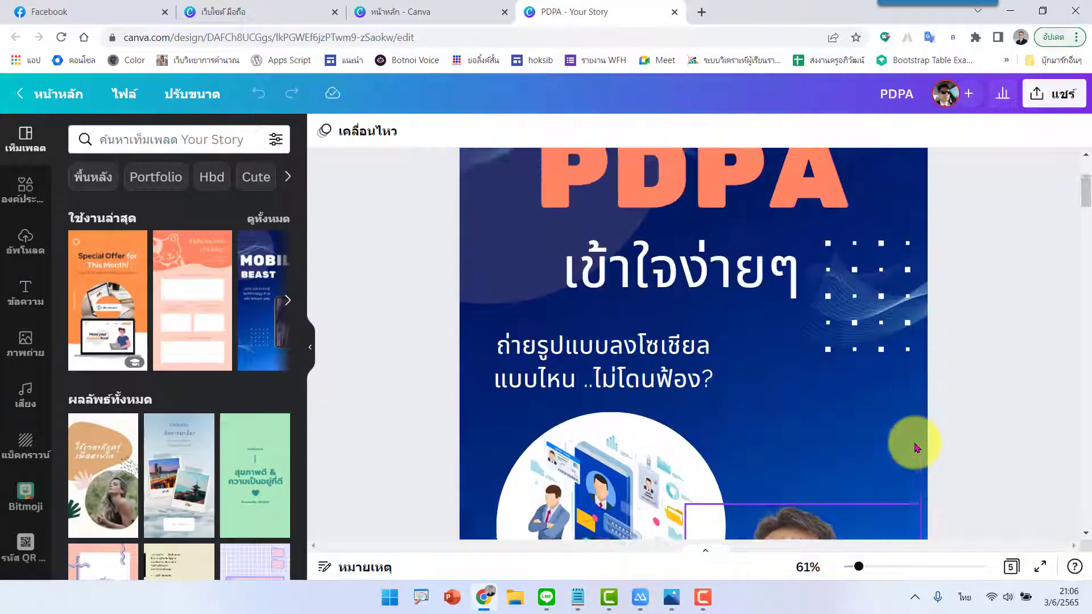
scroll(913, 444, up, 3)
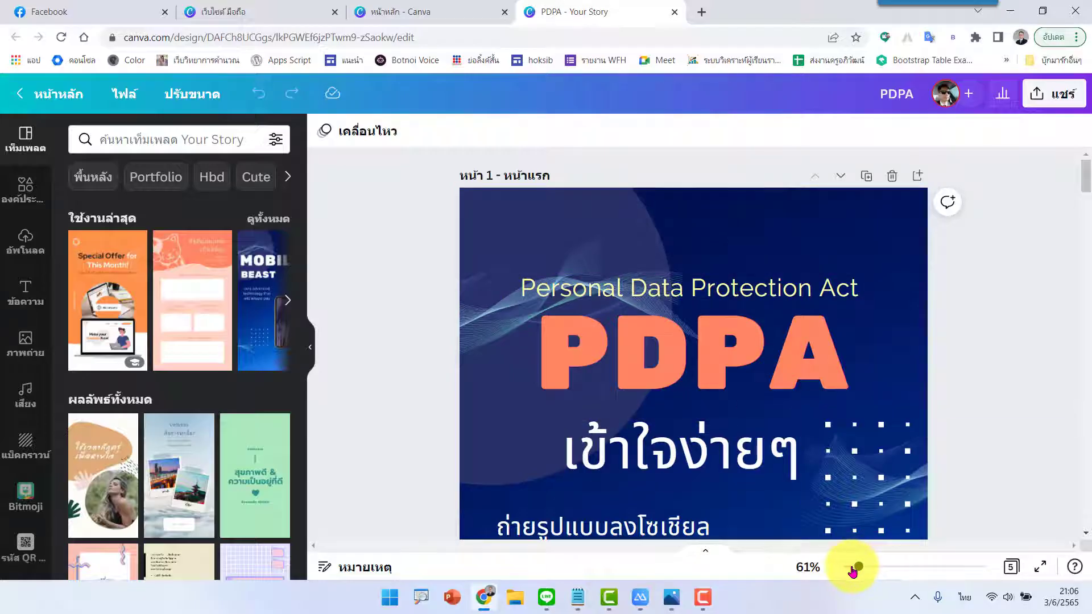
drag(853, 570, 851, 566)
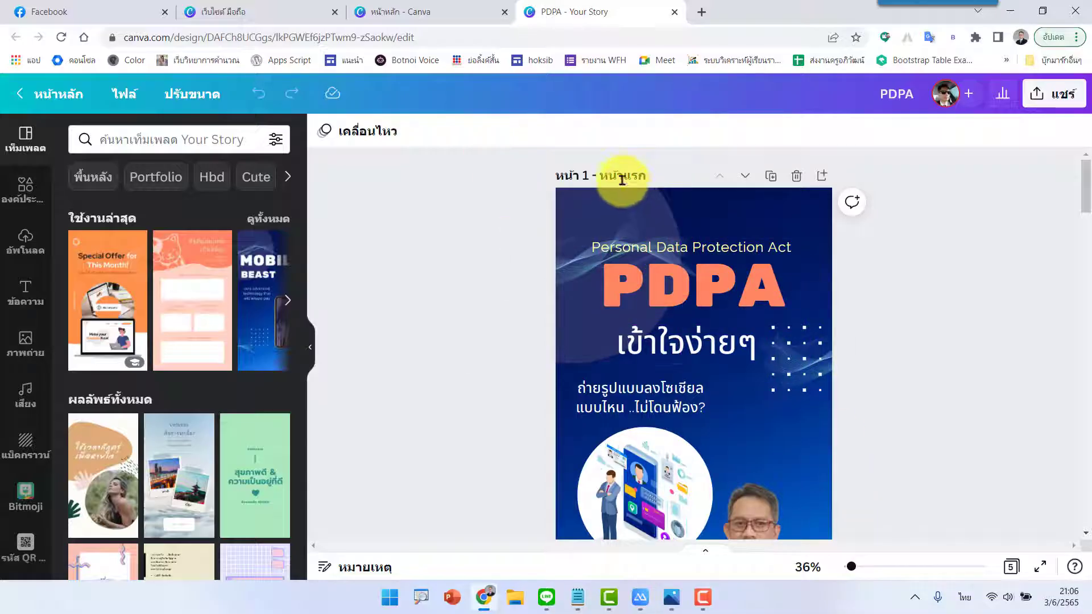
double_click(607, 170)
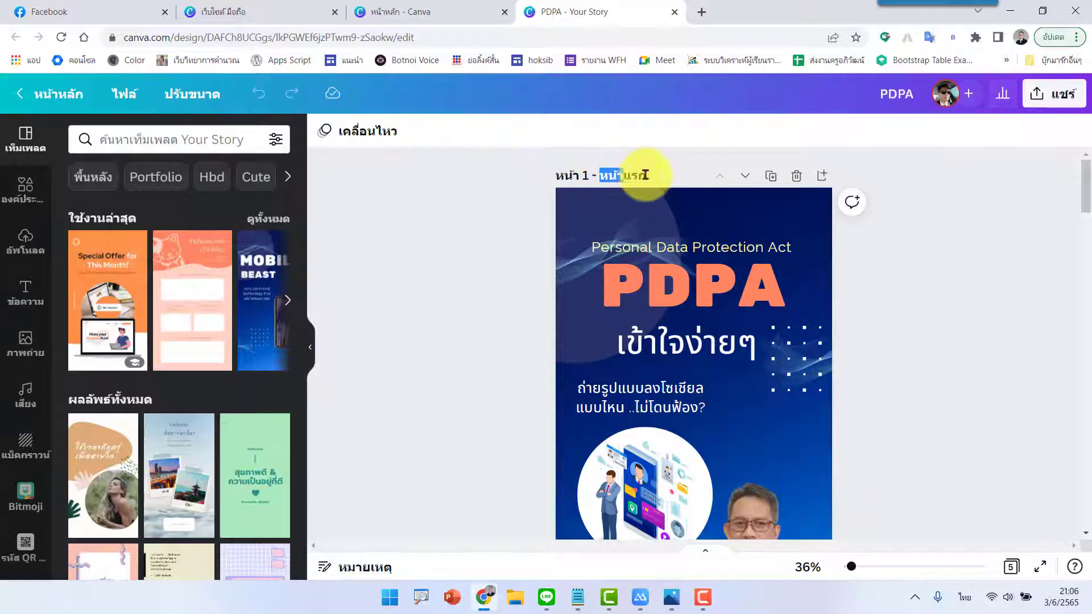
double_click(609, 178)
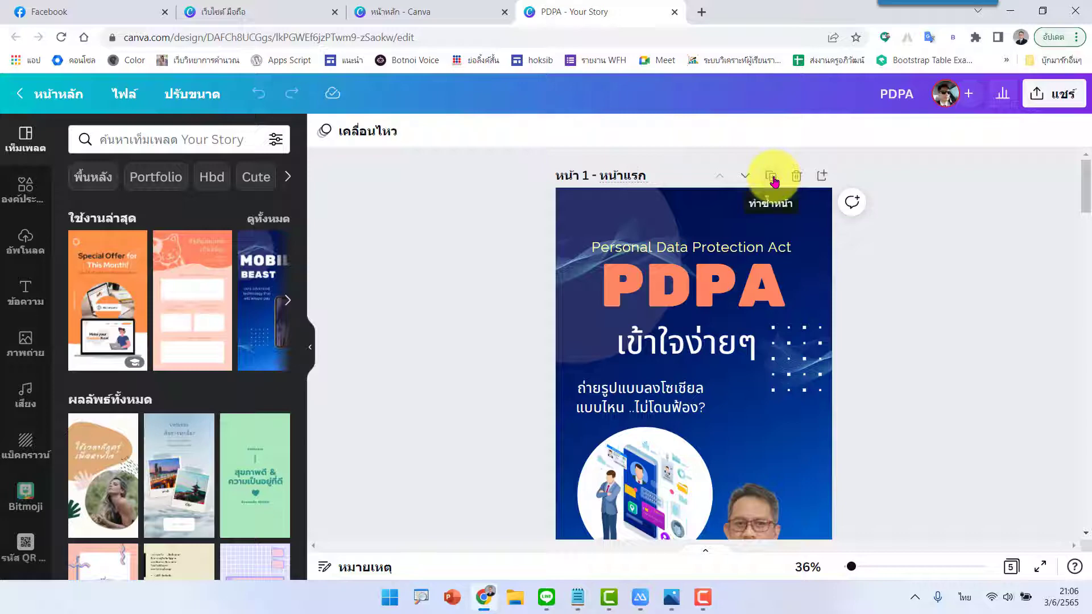
Step: Scroll to the second page and select its title จุดมุ่งหมาย
scroll(872, 356, down, 6)
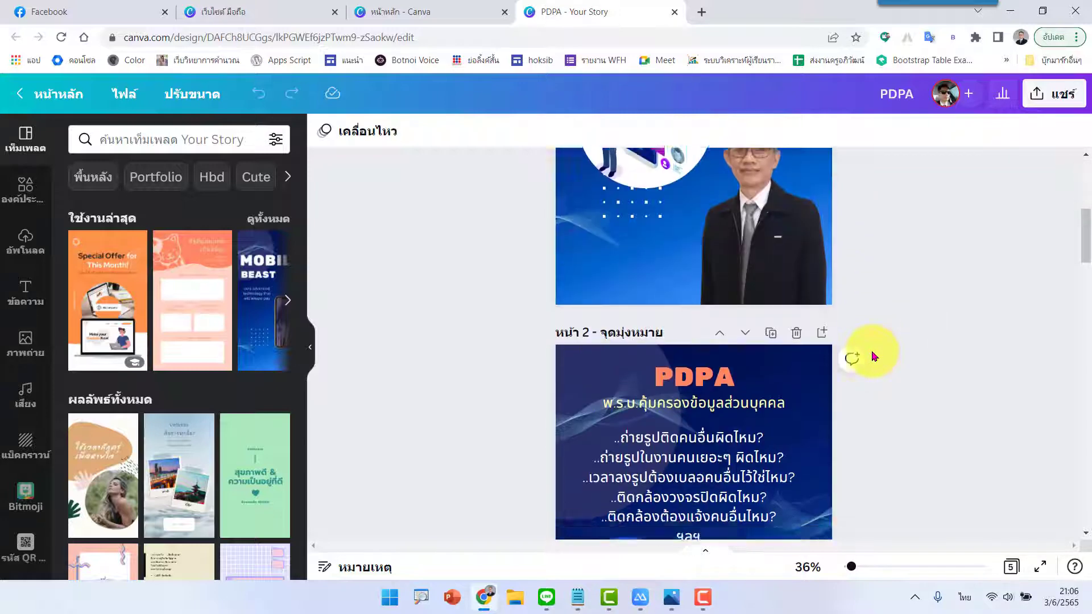
scroll(873, 353, down, 4)
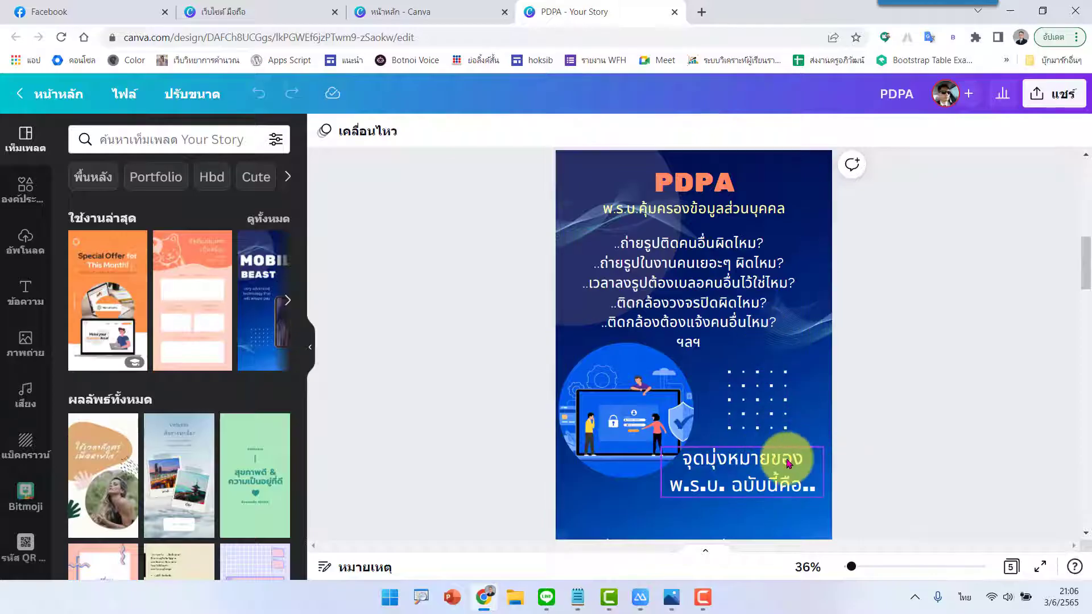
scroll(762, 401, up, 2)
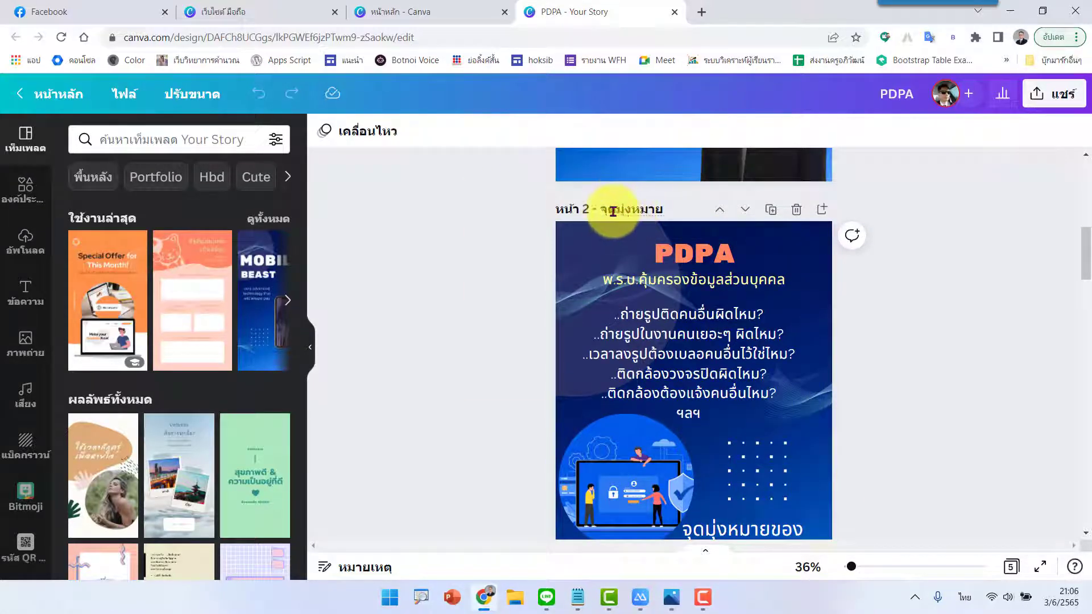
drag(599, 211, 669, 216)
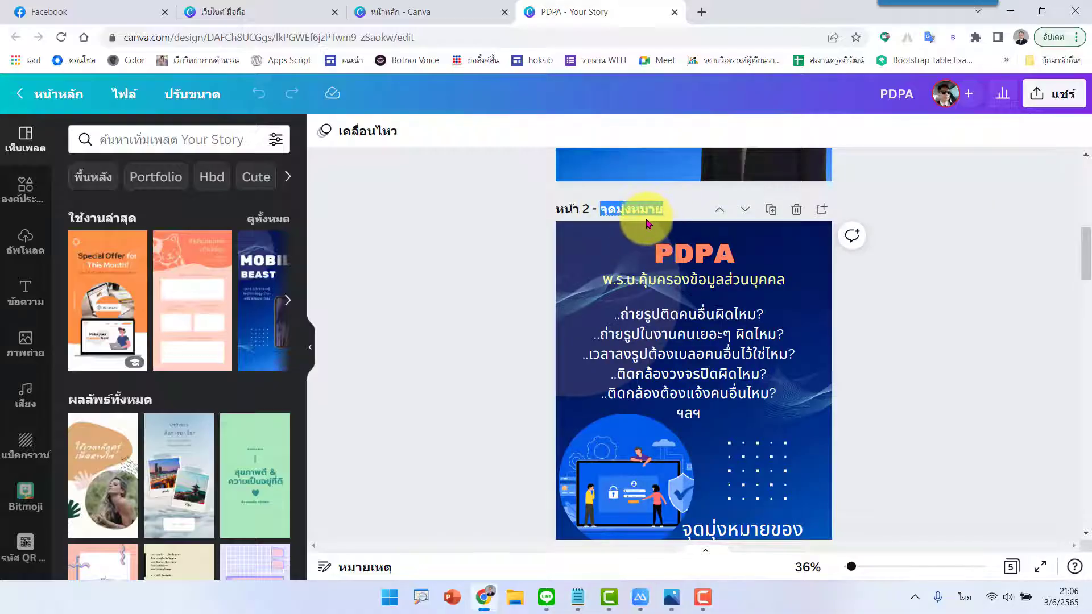
Step: Scroll down through the remaining pages to the closing summary page
scroll(853, 394, down, 1)
scroll(853, 398, down, 4)
scroll(842, 403, down, 4)
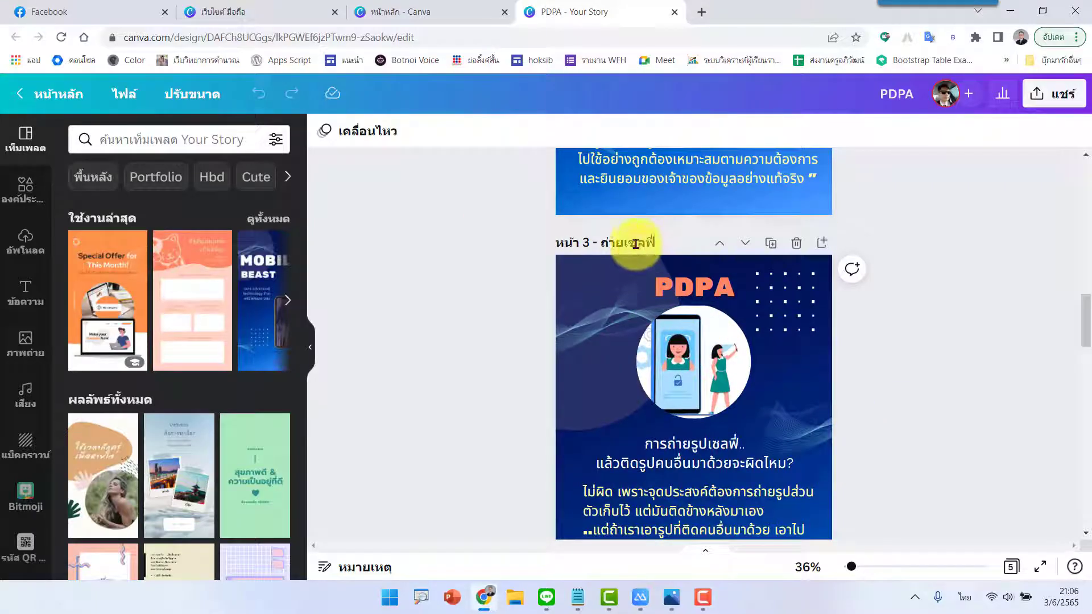
scroll(858, 427, down, 3)
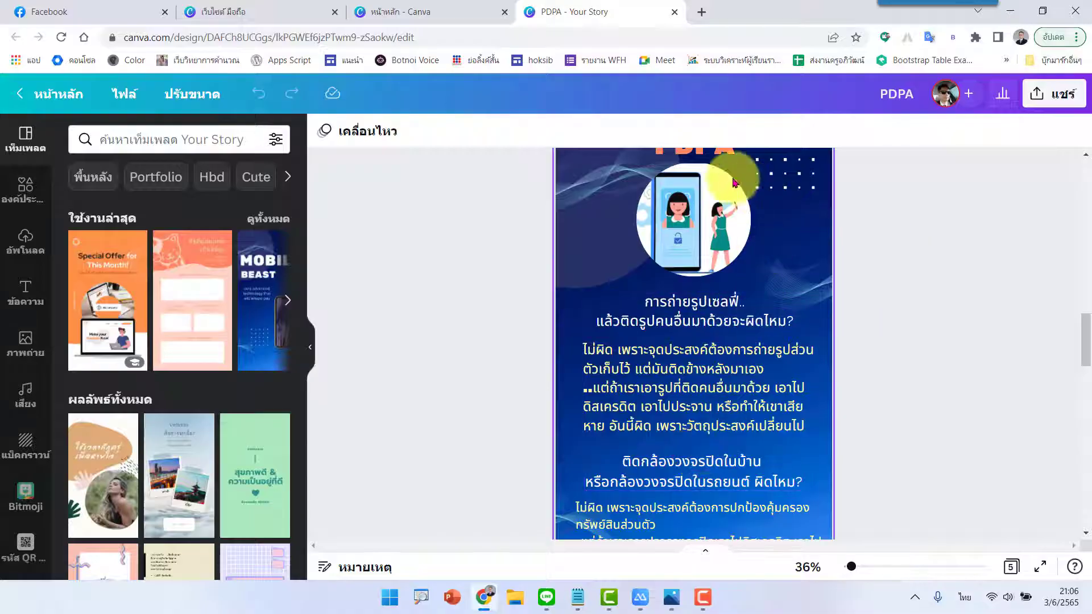
scroll(779, 384, down, 4)
scroll(779, 384, down, 1)
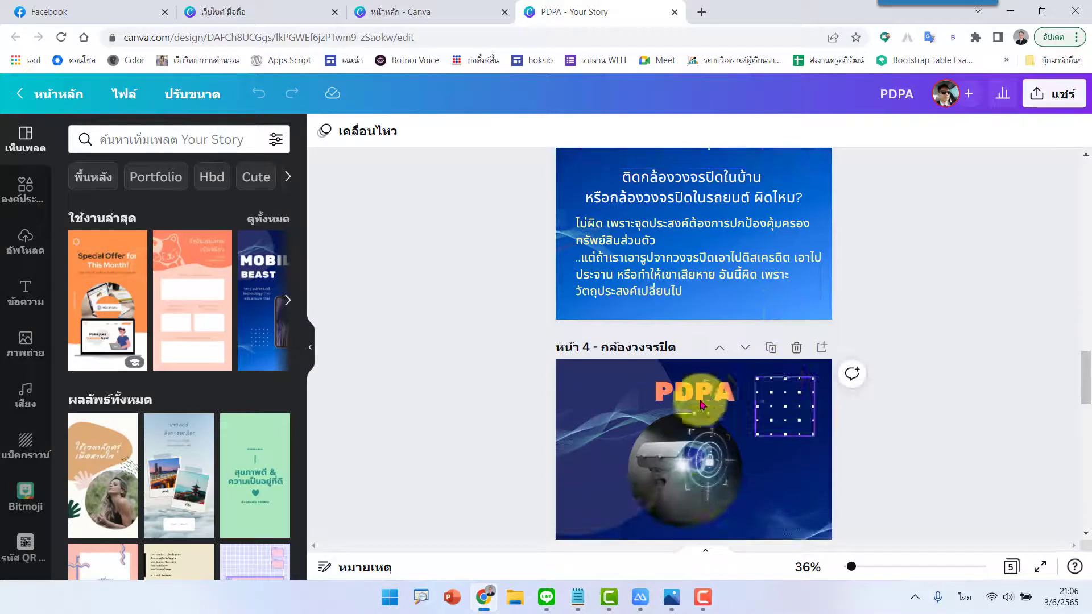
scroll(728, 444, down, 3)
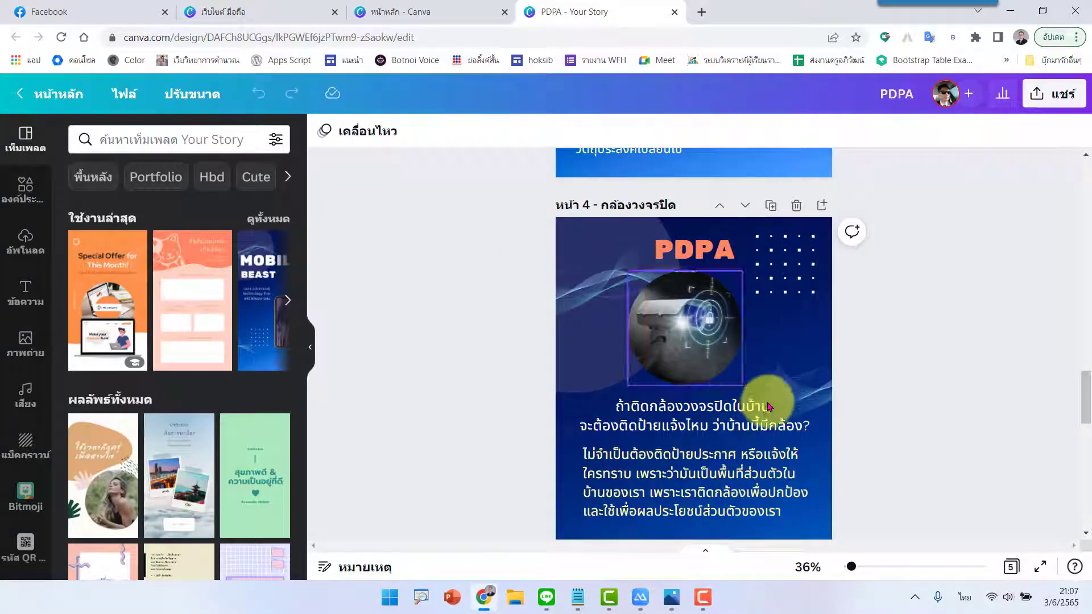
scroll(765, 417, down, 1)
scroll(765, 417, down, 3)
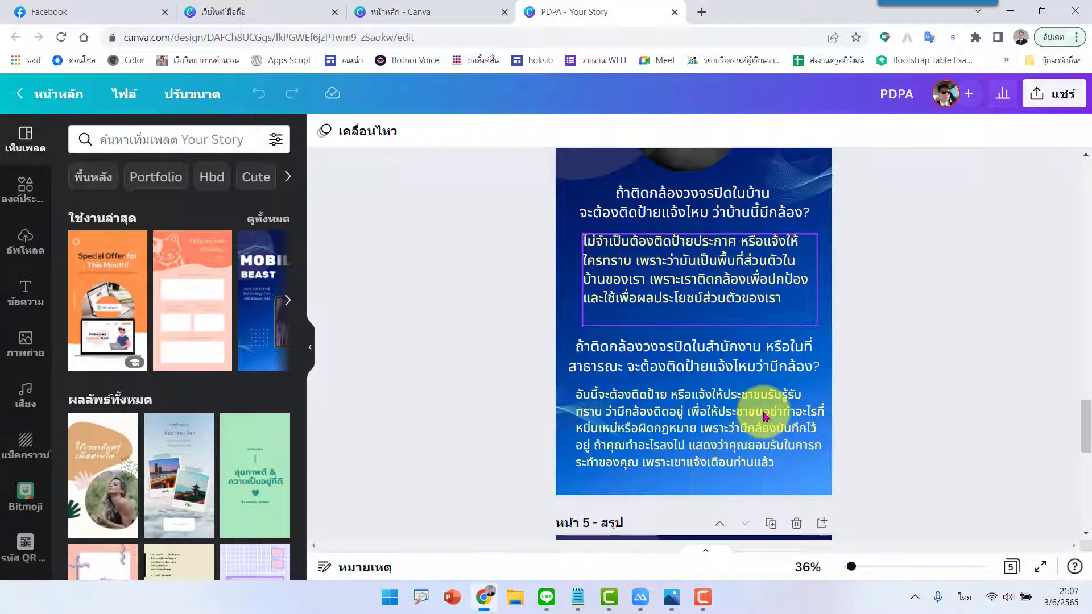
scroll(765, 416, down, 2)
scroll(765, 416, down, 1)
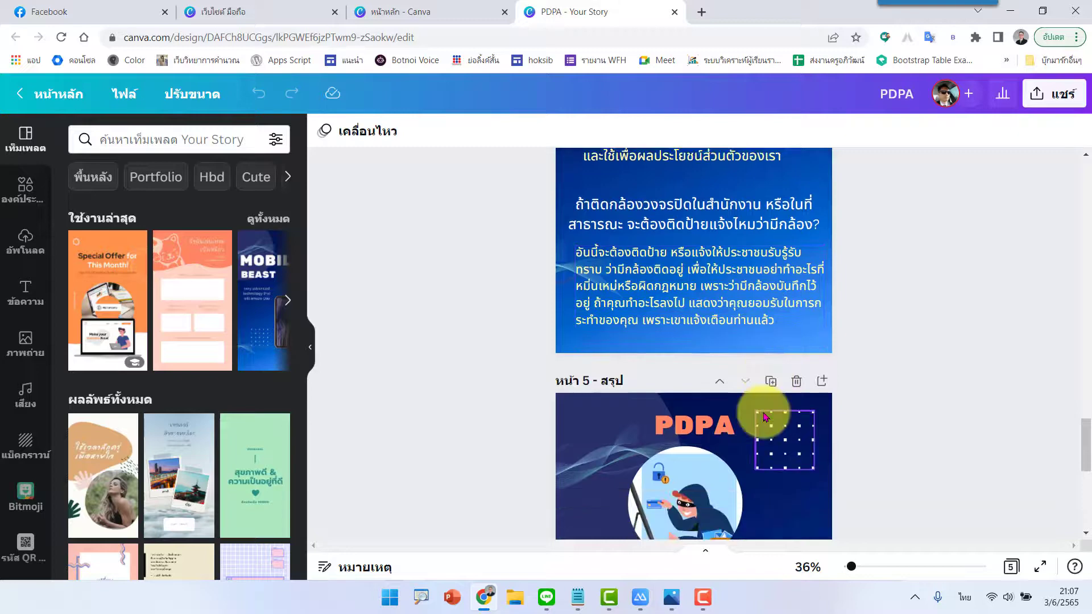
scroll(764, 417, down, 1)
scroll(682, 353, down, 2)
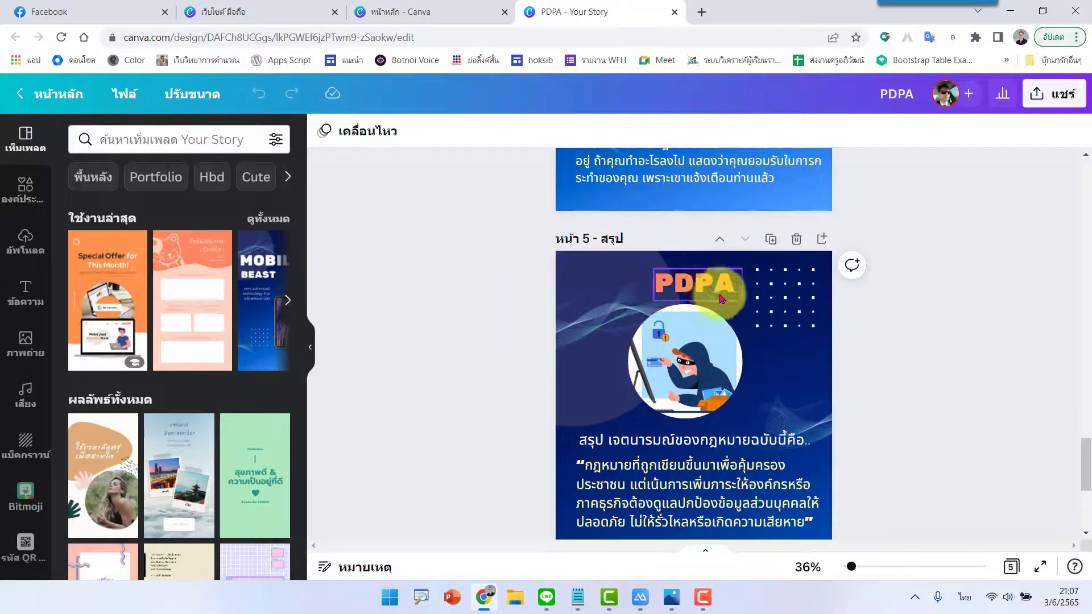
scroll(773, 359, down, 2)
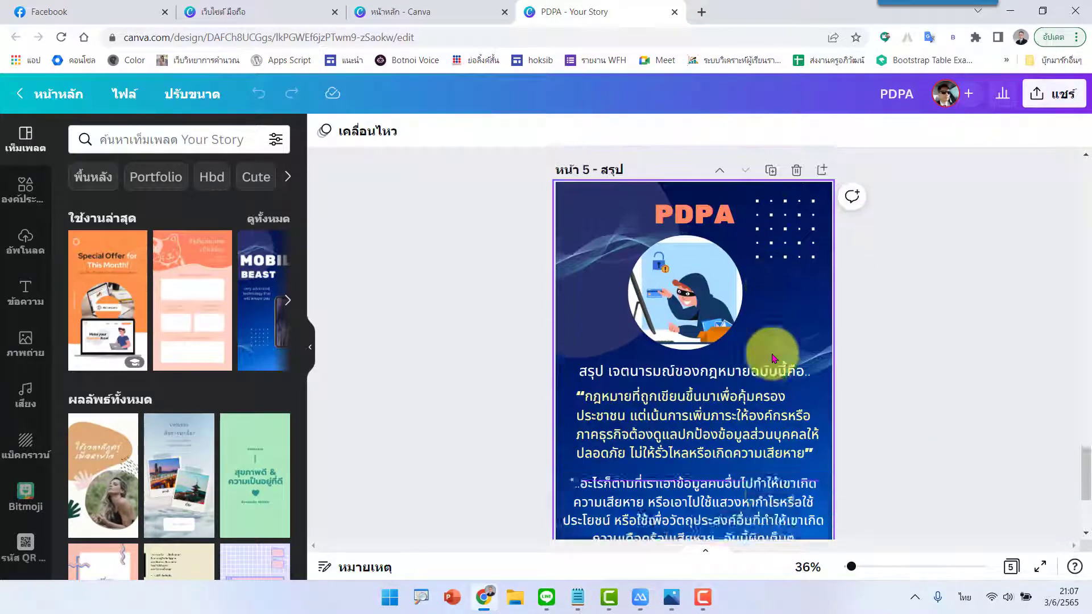
scroll(772, 361, down, 1)
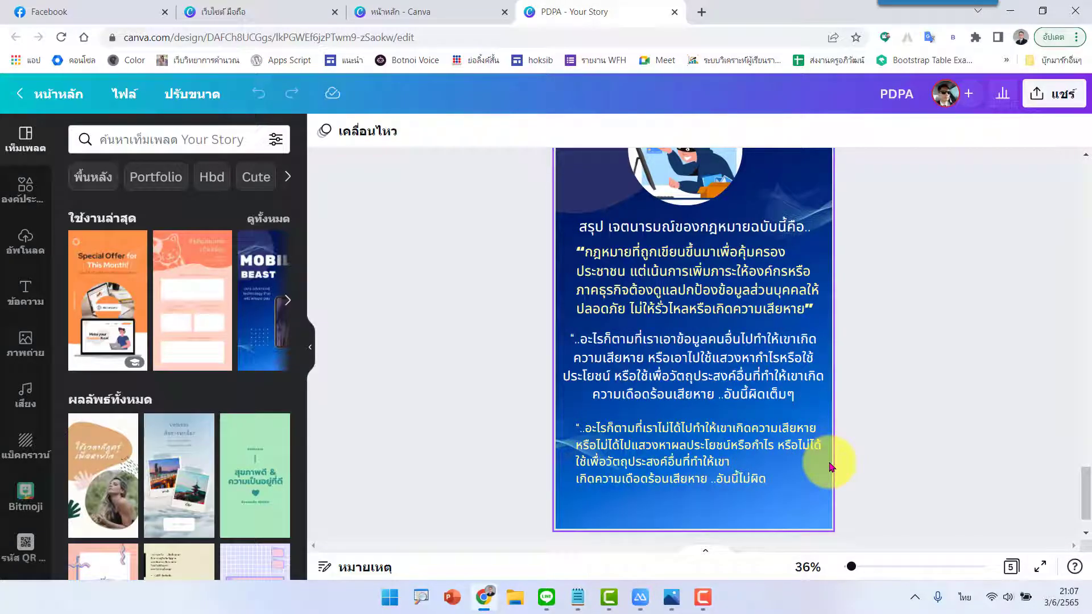
Step: Scroll back up to the Personal Data Protection Act title page
scroll(829, 464, up, 4)
scroll(829, 460, up, 1)
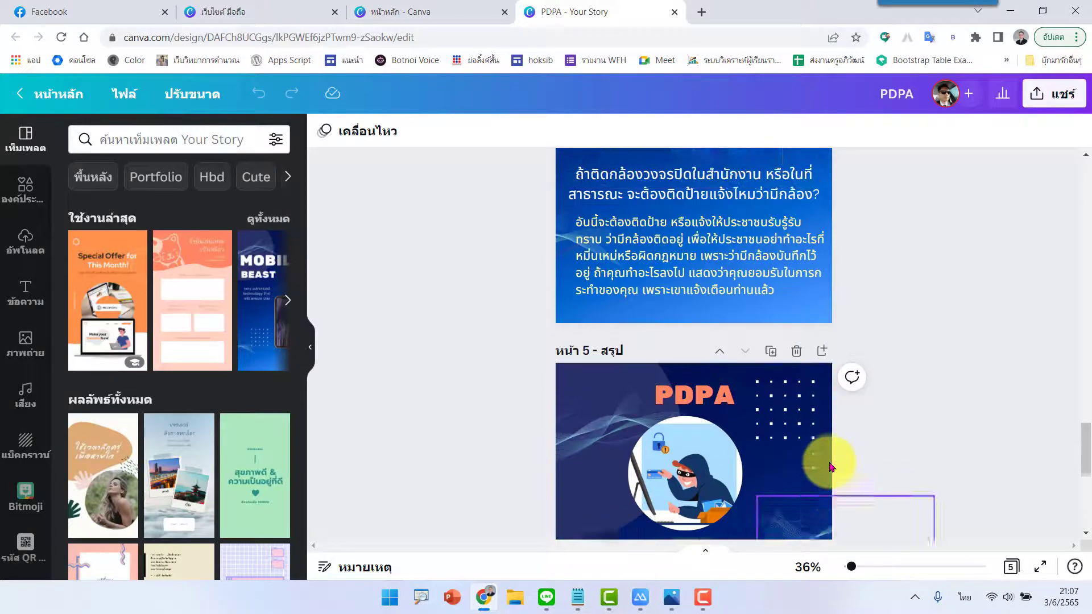
scroll(757, 313, up, 4)
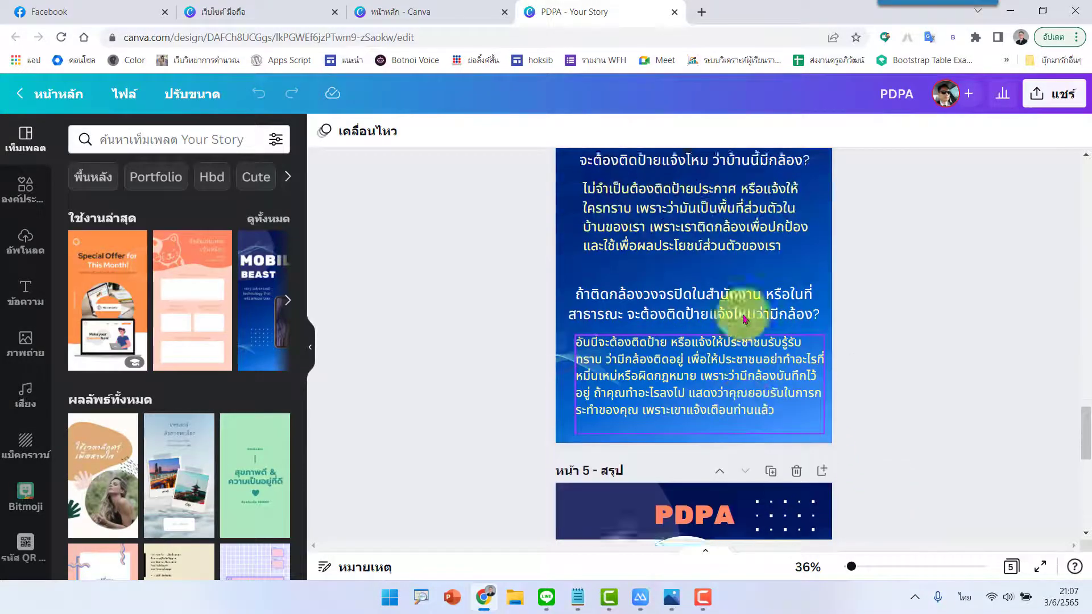
scroll(747, 318, up, 1)
scroll(745, 319, up, 3)
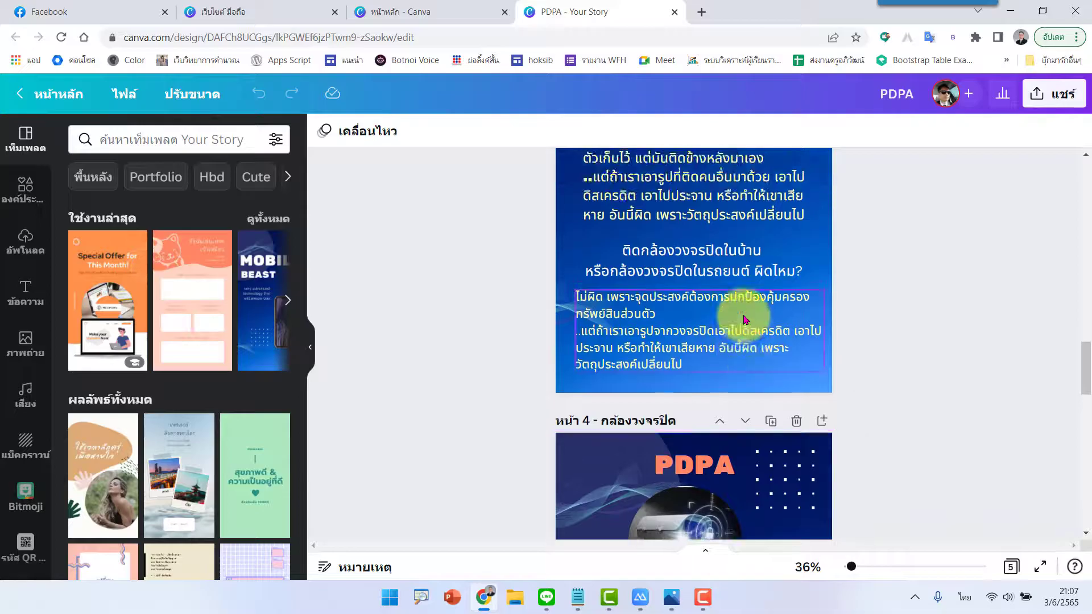
scroll(745, 320, up, 2)
scroll(745, 319, up, 2)
scroll(746, 320, up, 3)
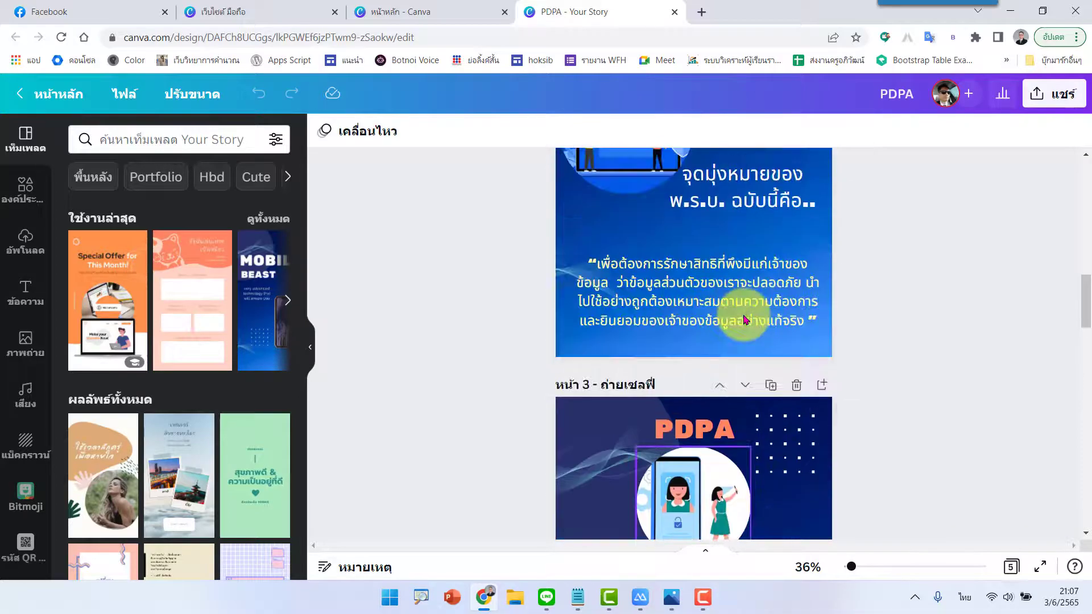
scroll(745, 320, up, 5)
scroll(745, 320, up, 3)
scroll(746, 320, up, 1)
scroll(746, 320, up, 2)
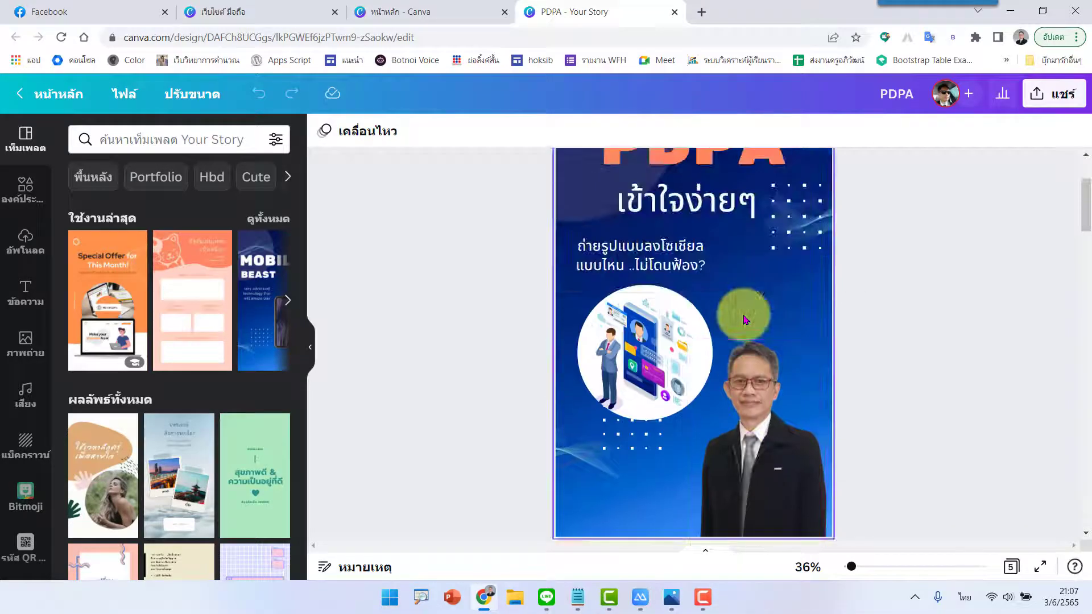
scroll(743, 312, up, 2)
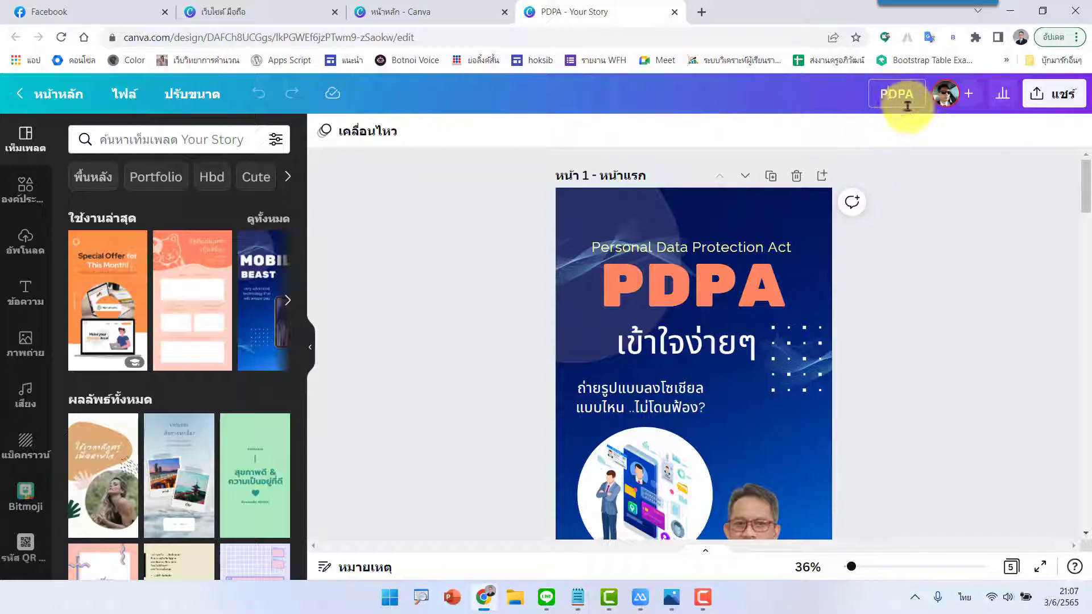
Step: Open the Share (แชร์) panel for the PDPA design and scroll its options
click(890, 94)
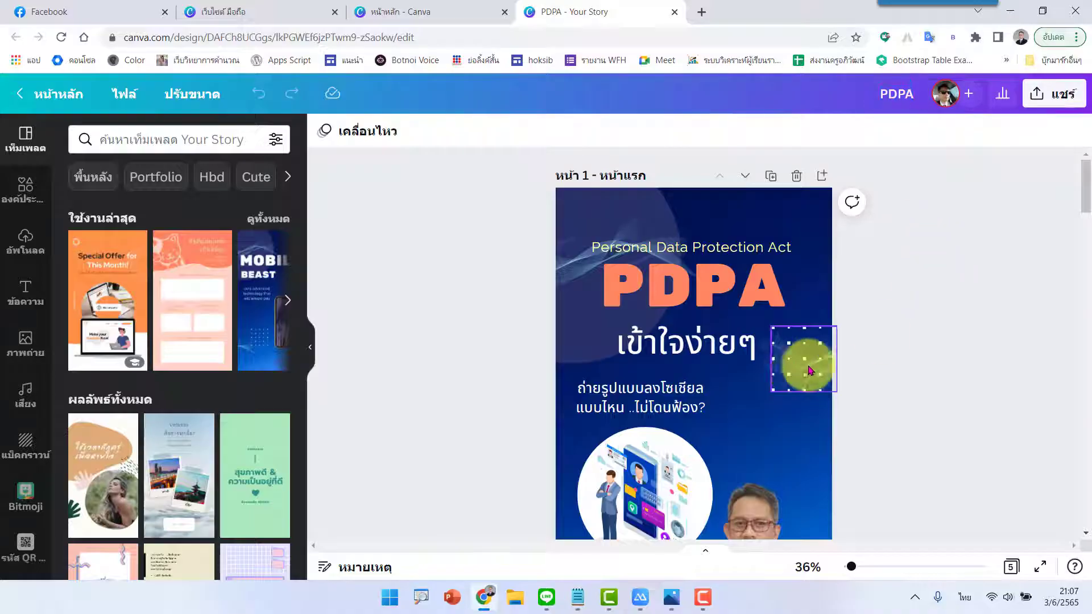
click(1060, 99)
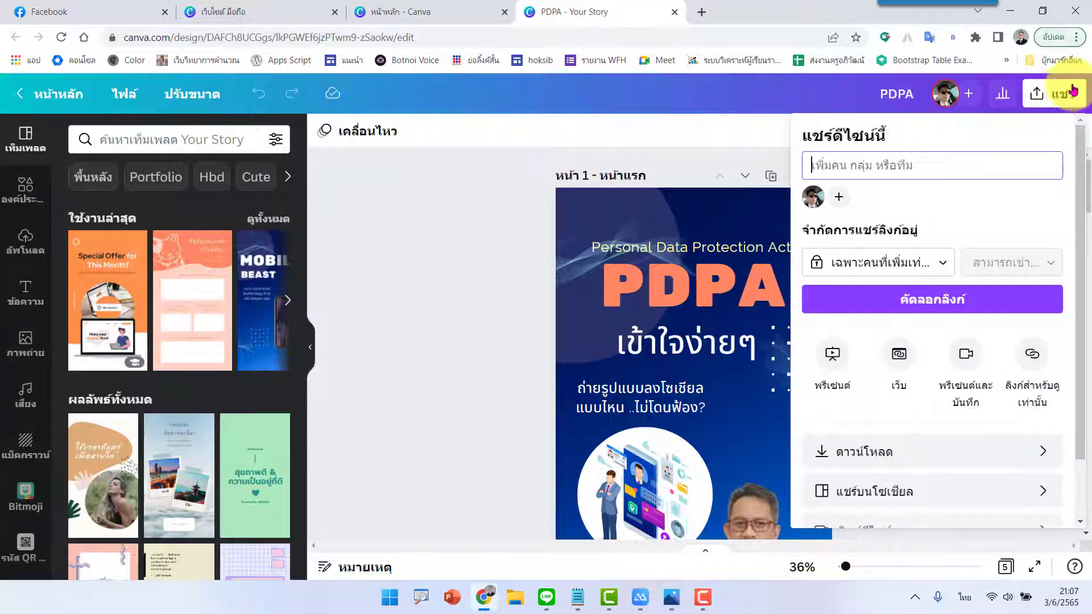
scroll(952, 354, down, 2)
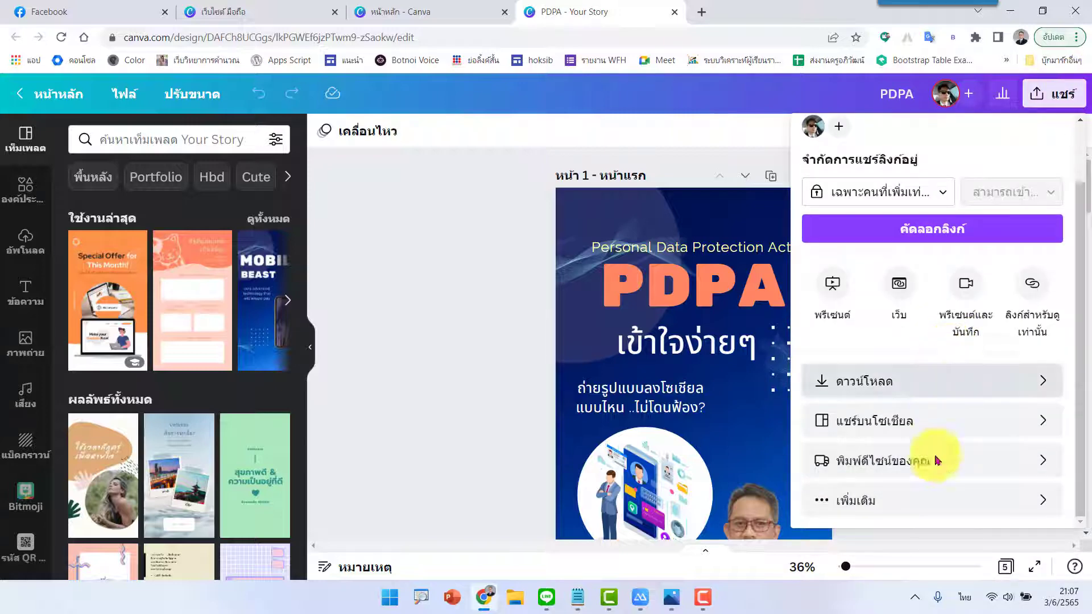
Step: Show All options under More (เพิ่มเติม) and scroll down through the list
click(851, 501)
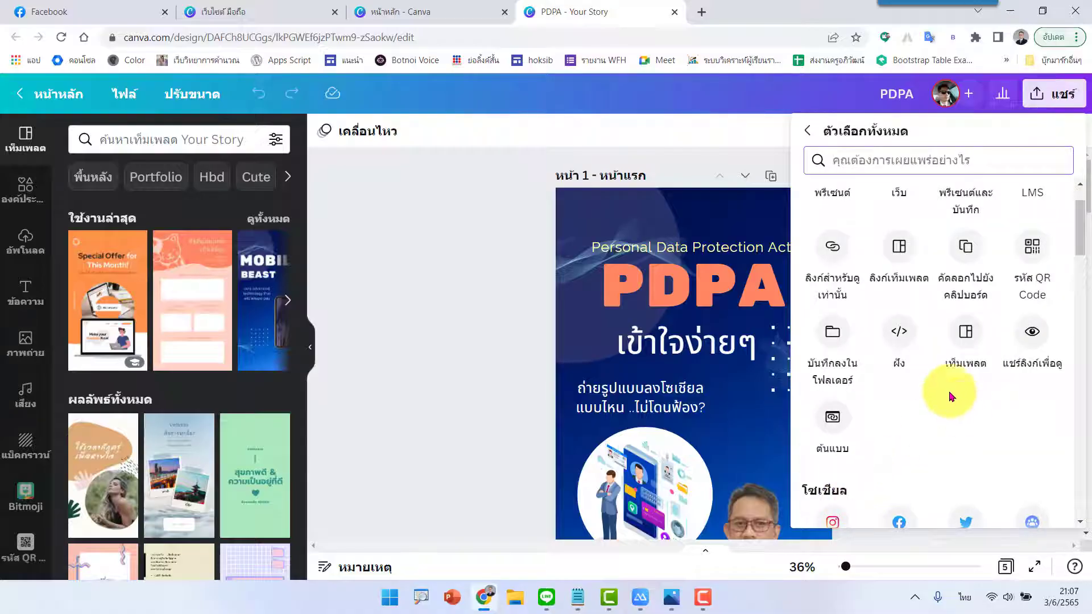
scroll(952, 284, down, 3)
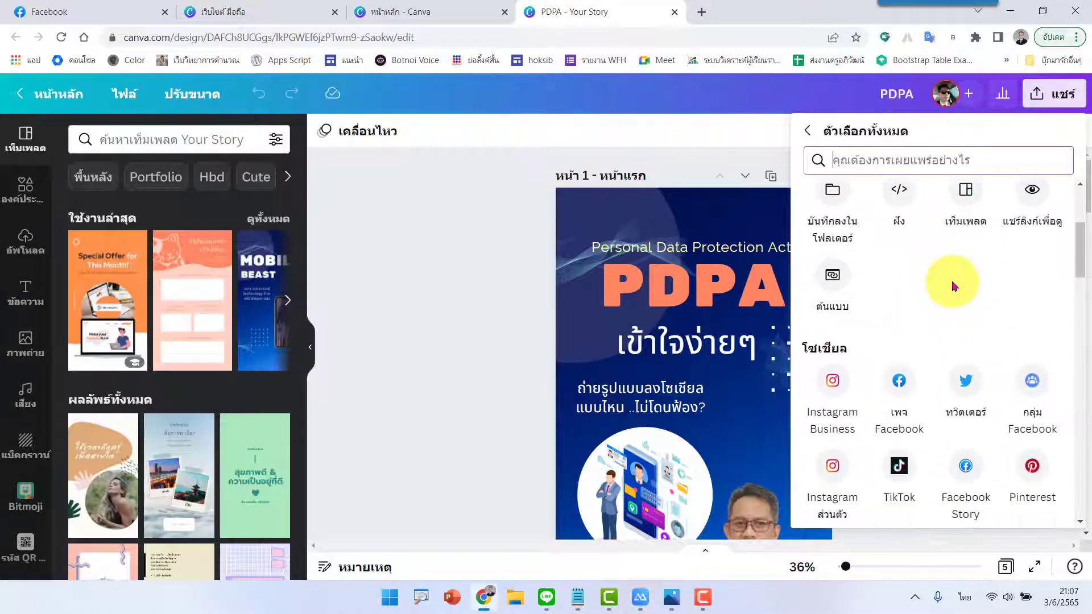
scroll(954, 286, down, 2)
scroll(950, 265, down, 3)
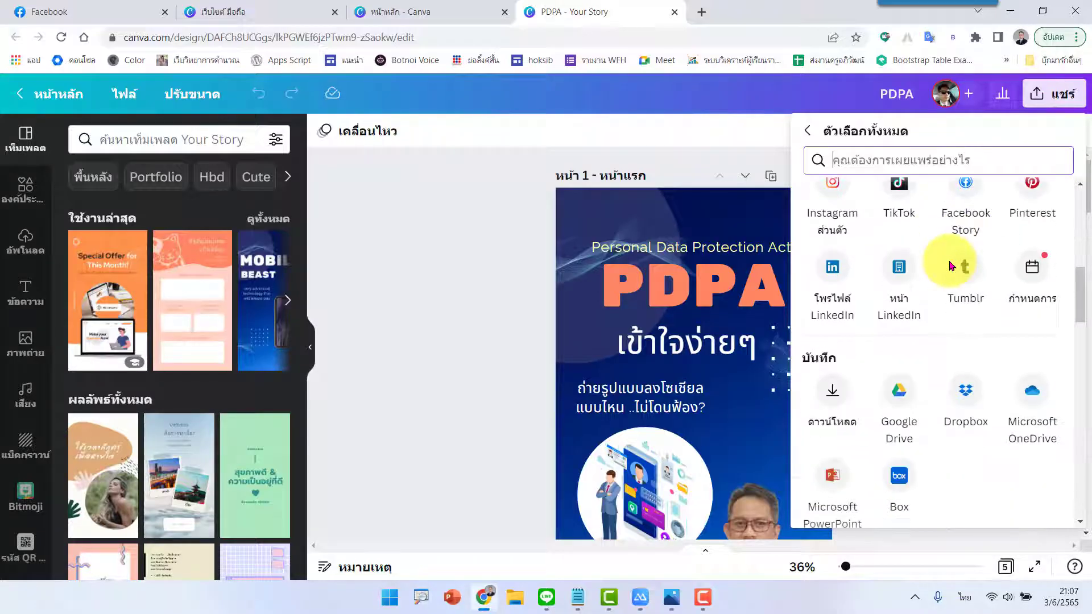
scroll(950, 266, down, 4)
scroll(951, 265, down, 1)
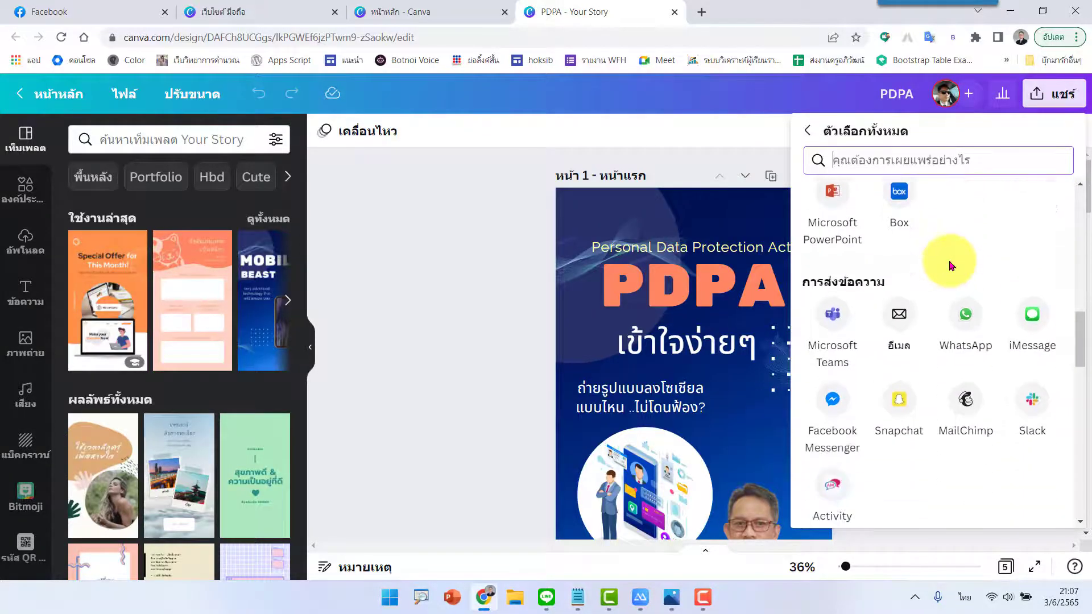
scroll(951, 265, down, 2)
scroll(951, 265, down, 3)
scroll(947, 264, down, 3)
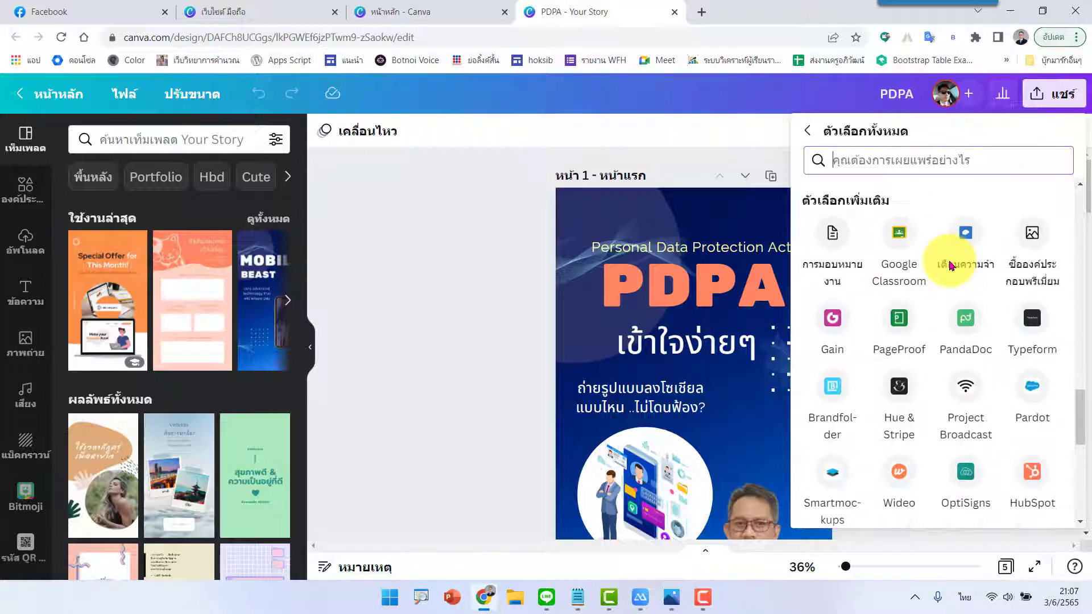
scroll(935, 304, down, 2)
Step: Scroll back up to the top of the All options list
scroll(941, 314, up, 2)
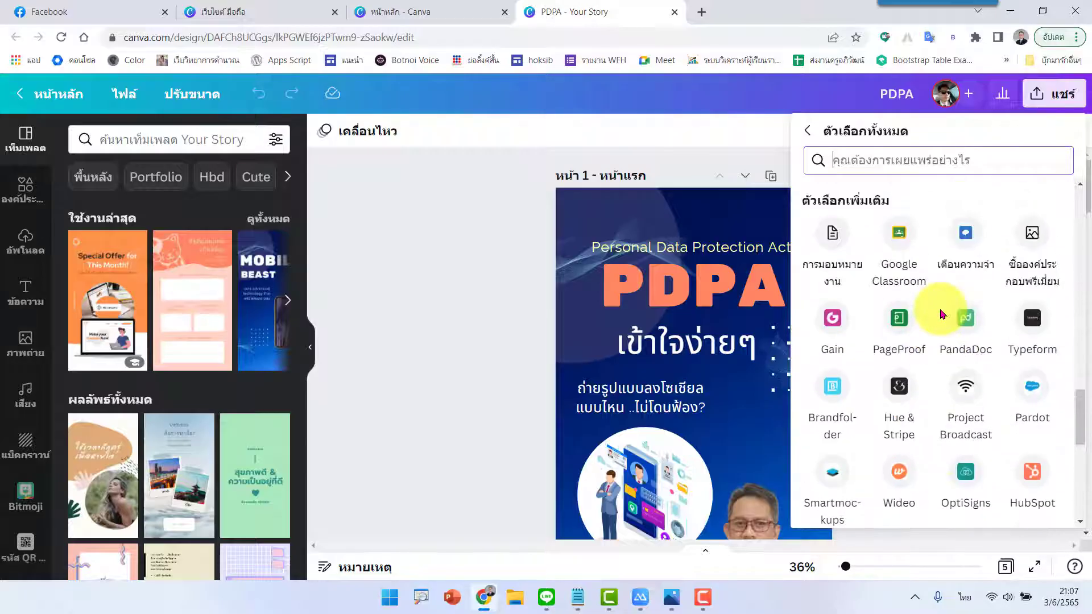
scroll(941, 313, up, 3)
scroll(941, 313, up, 3)
scroll(941, 313, up, 1)
scroll(942, 313, up, 2)
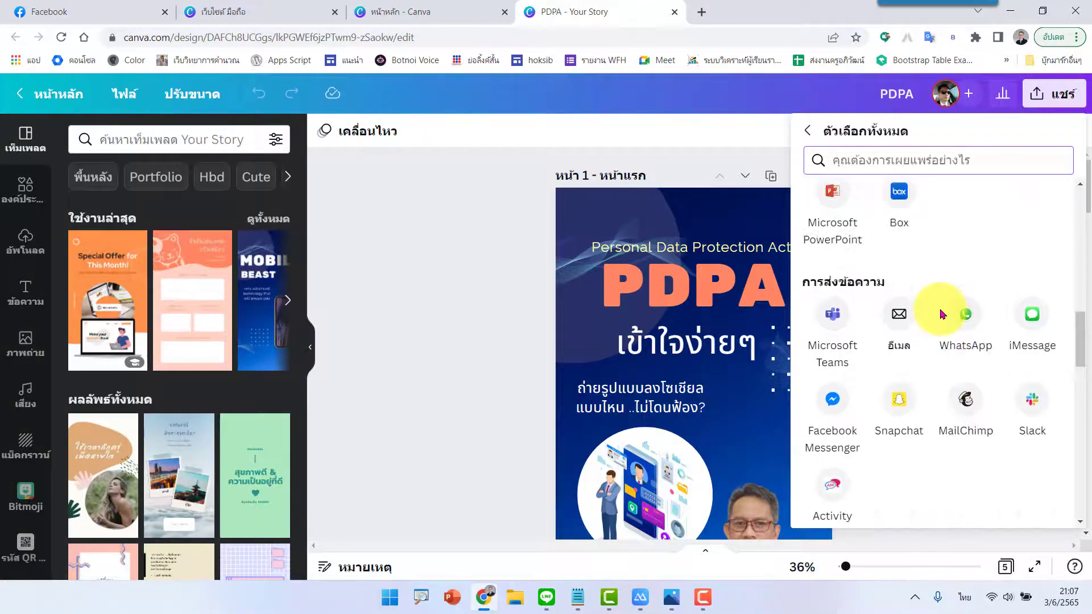
scroll(941, 313, up, 3)
scroll(941, 314, up, 2)
scroll(944, 324, up, 2)
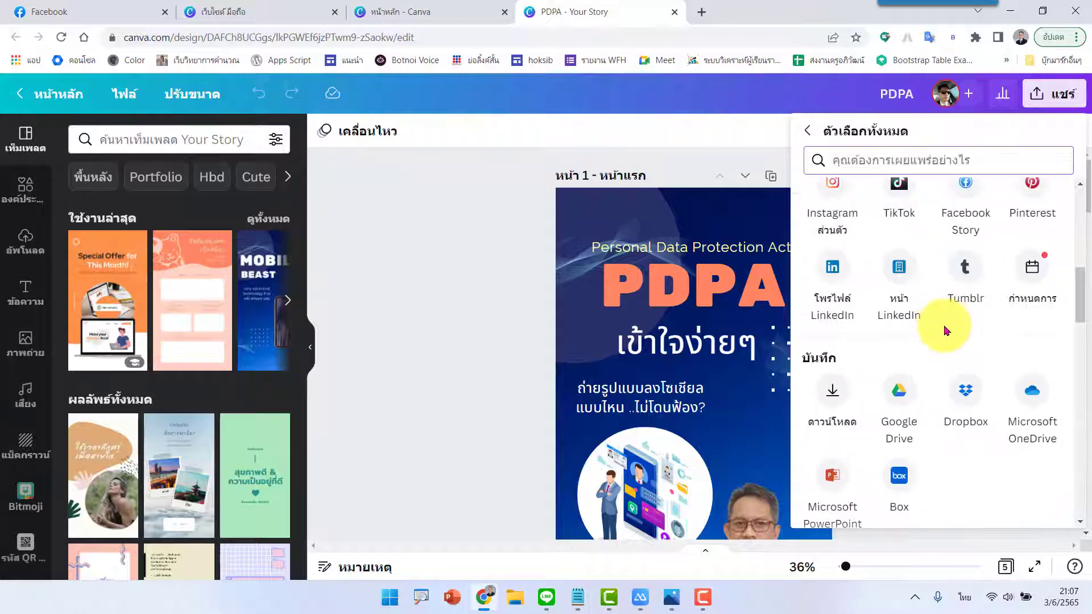
scroll(946, 327, up, 1)
scroll(944, 318, up, 2)
scroll(944, 313, up, 3)
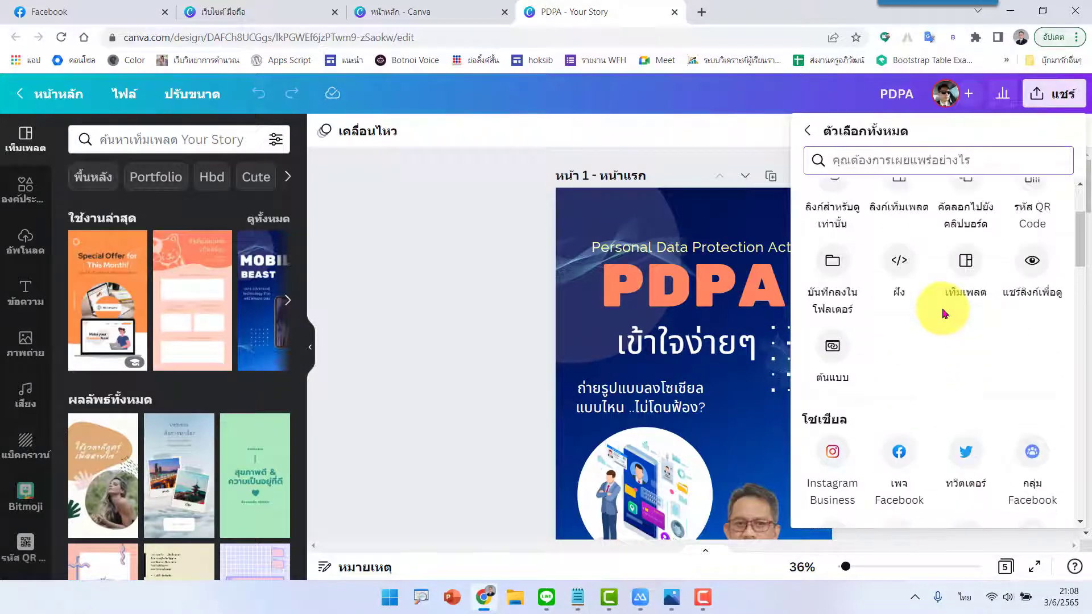
scroll(932, 360, up, 1)
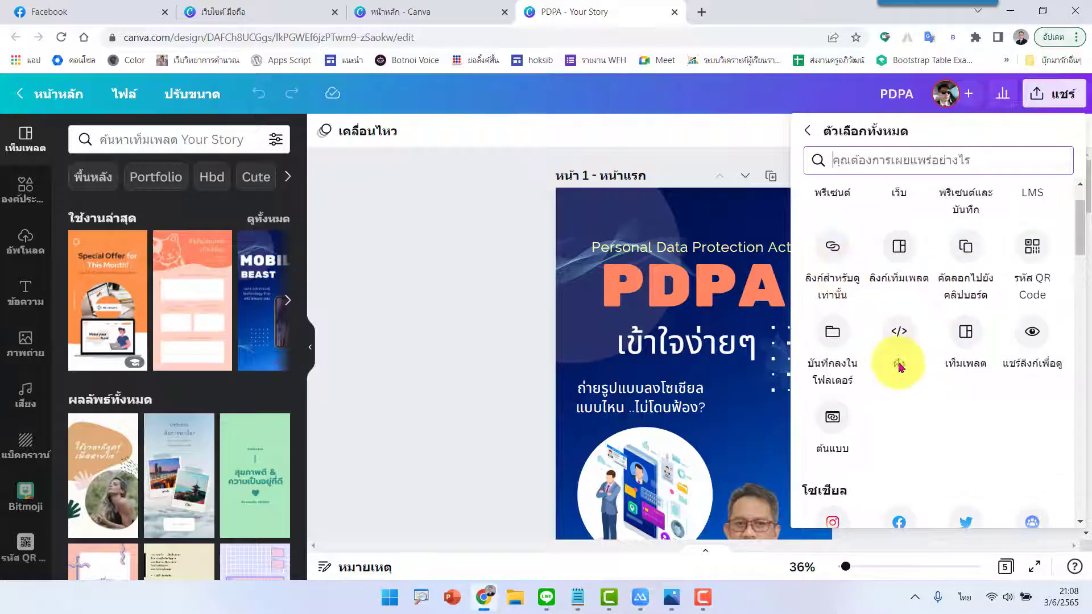
scroll(899, 367, up, 1)
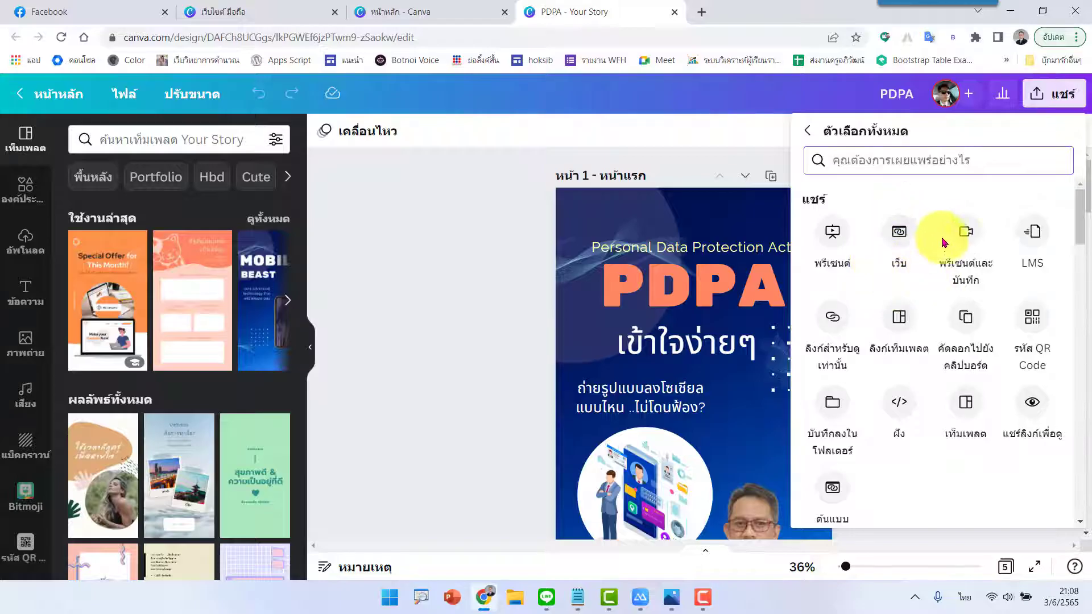
Step: Choose Web (เว็บ) publishing with the มาตรฐาน (standard) website style
click(903, 235)
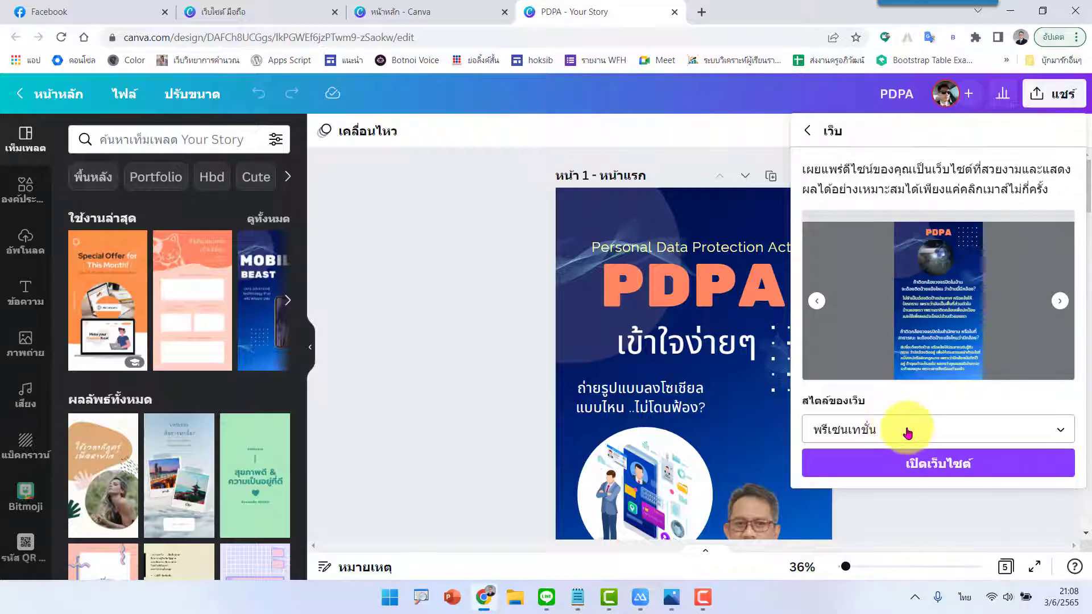
click(994, 433)
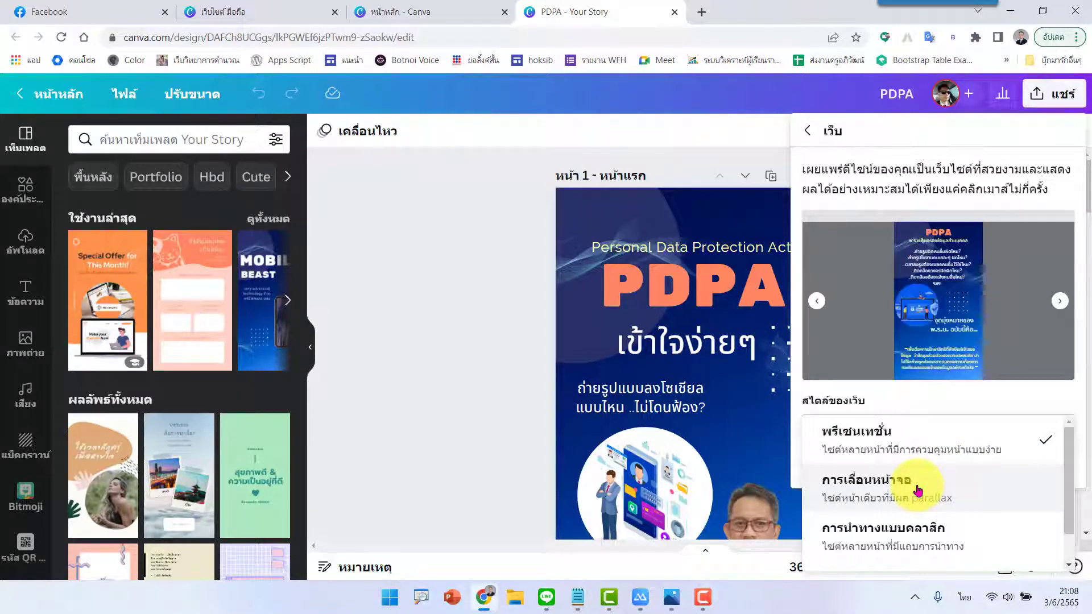
scroll(918, 491, down, 1)
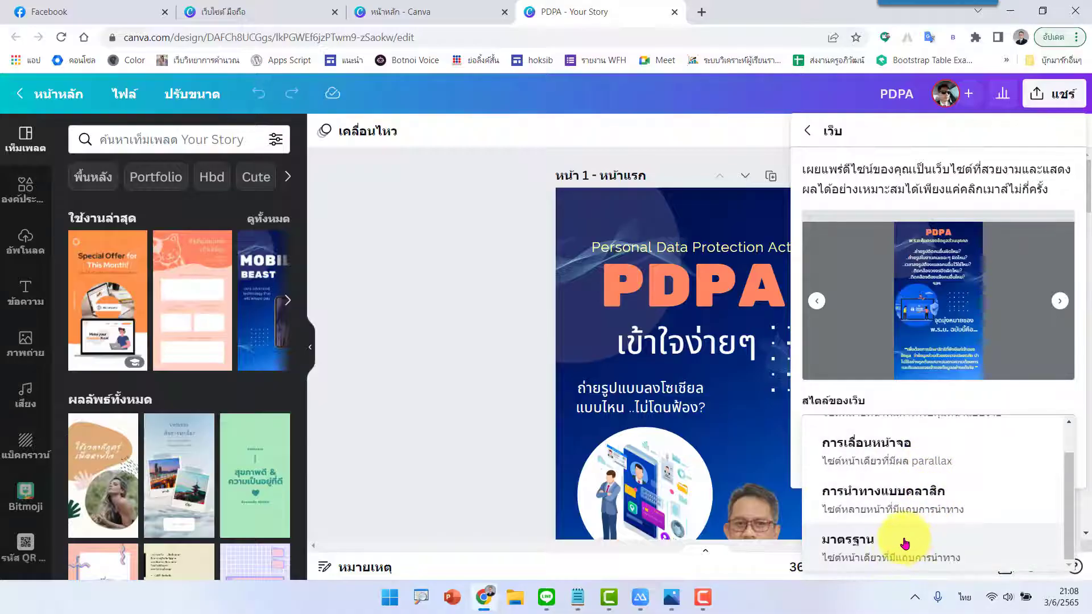
click(897, 541)
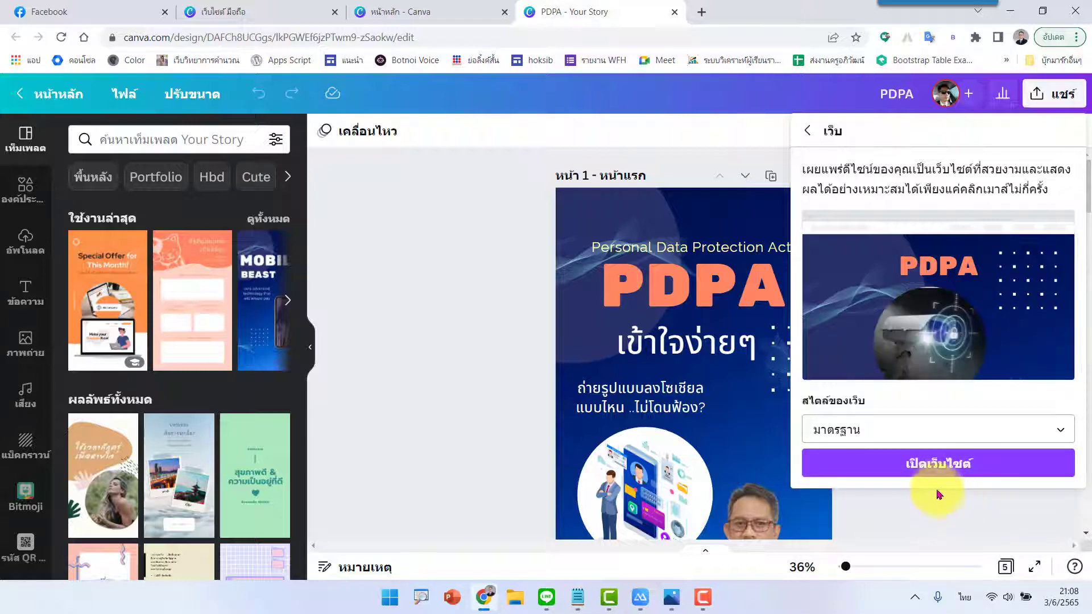
Step: Publish the PDPA website, open it, and scroll its first section
click(944, 474)
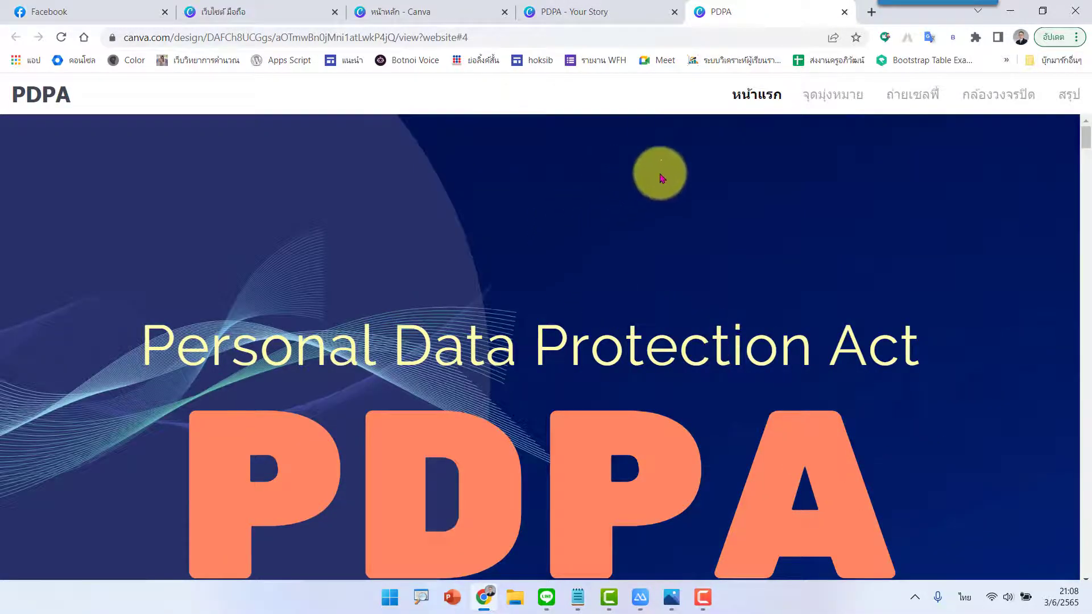
scroll(669, 316, down, 3)
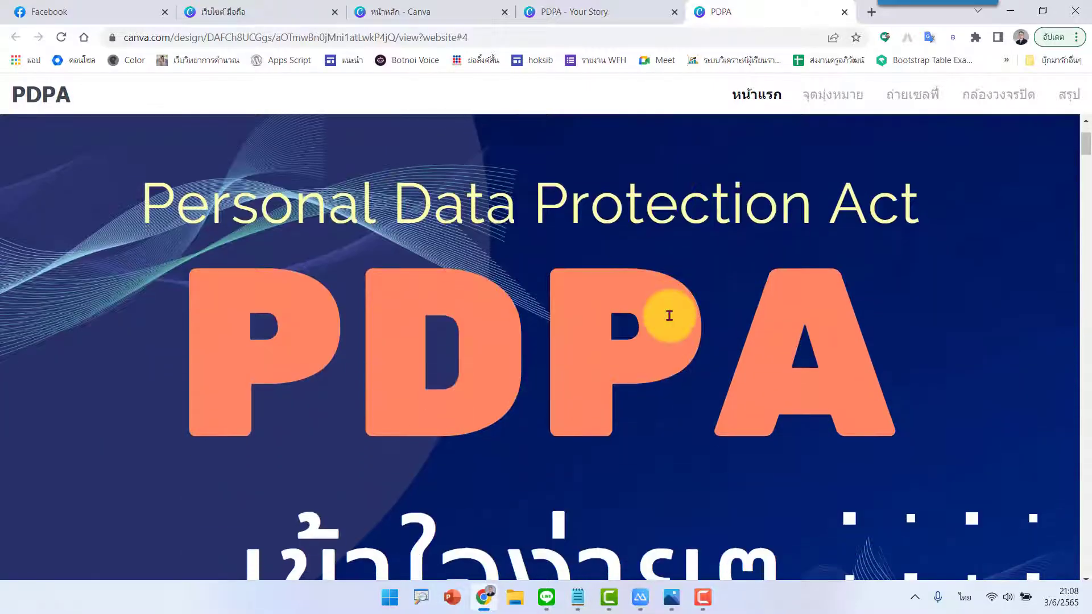
scroll(669, 316, down, 2)
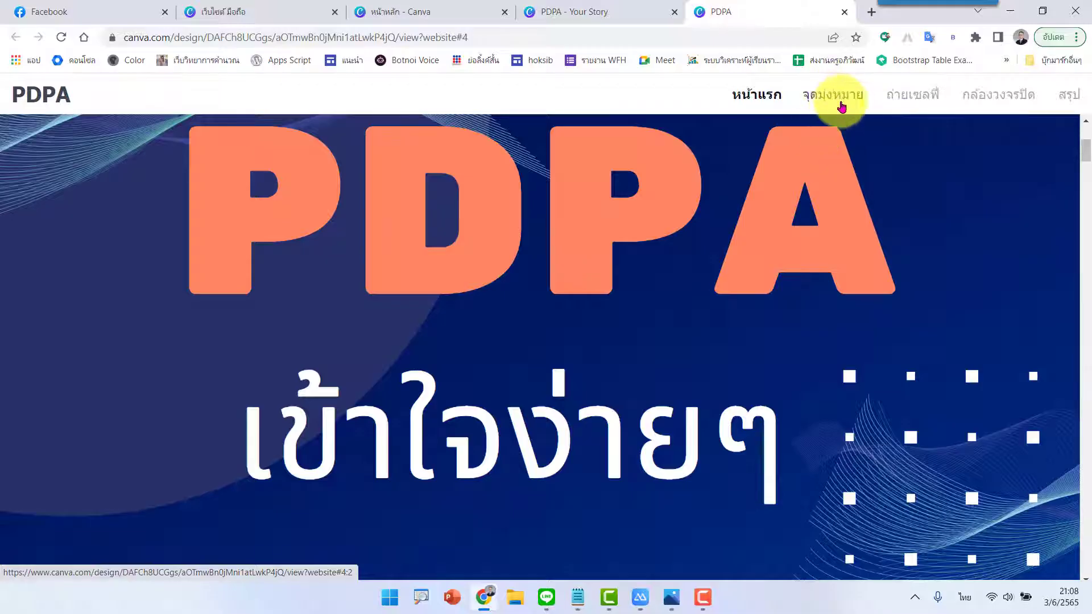
Step: Visit the site's จุดมุ่งหมาย, ถ่ายเซลฟี่, กล้องวงจรปิด and สรุป sections
click(841, 104)
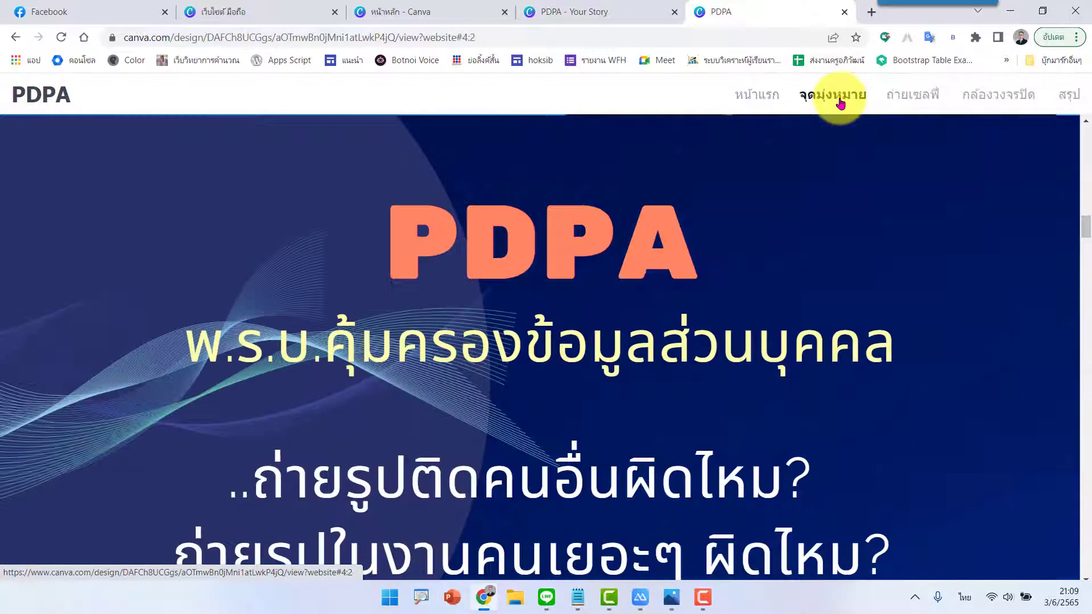
click(915, 97)
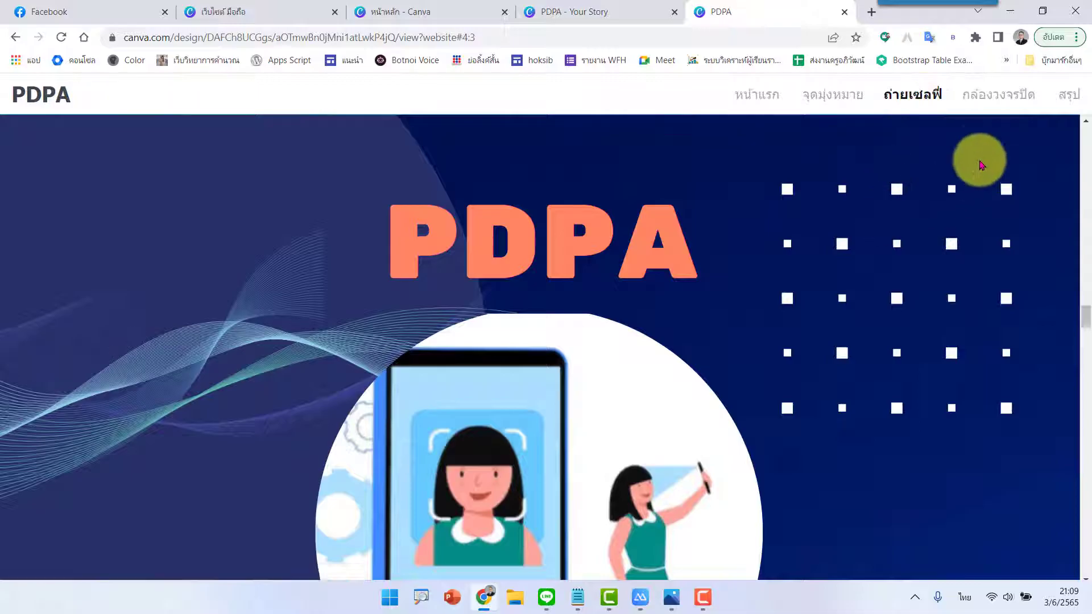
click(999, 97)
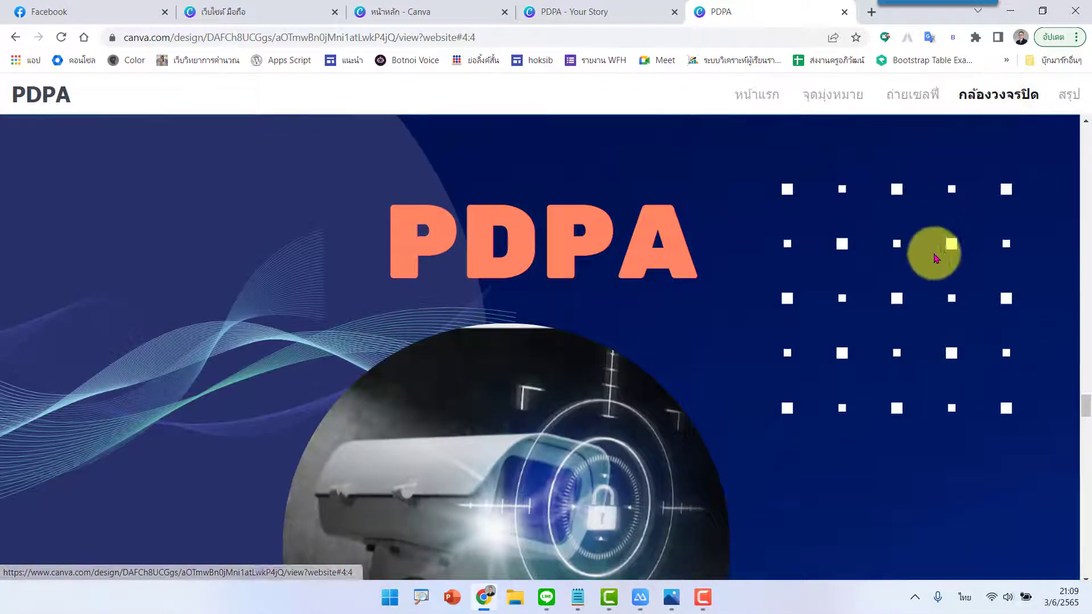
scroll(927, 273, down, 5)
scroll(919, 315, down, 6)
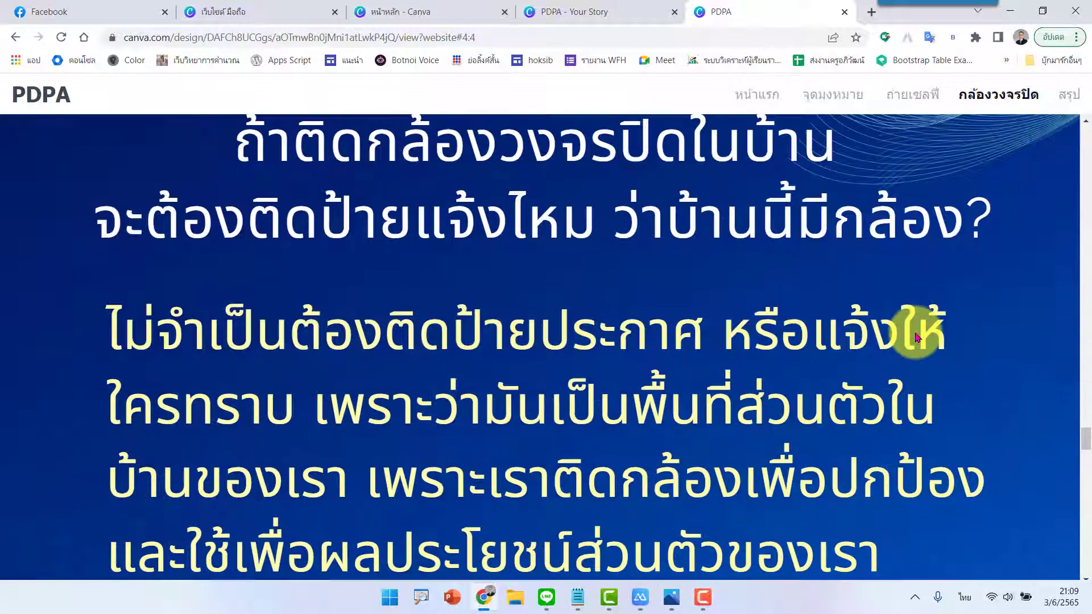
click(1066, 94)
scroll(785, 415, down, 4)
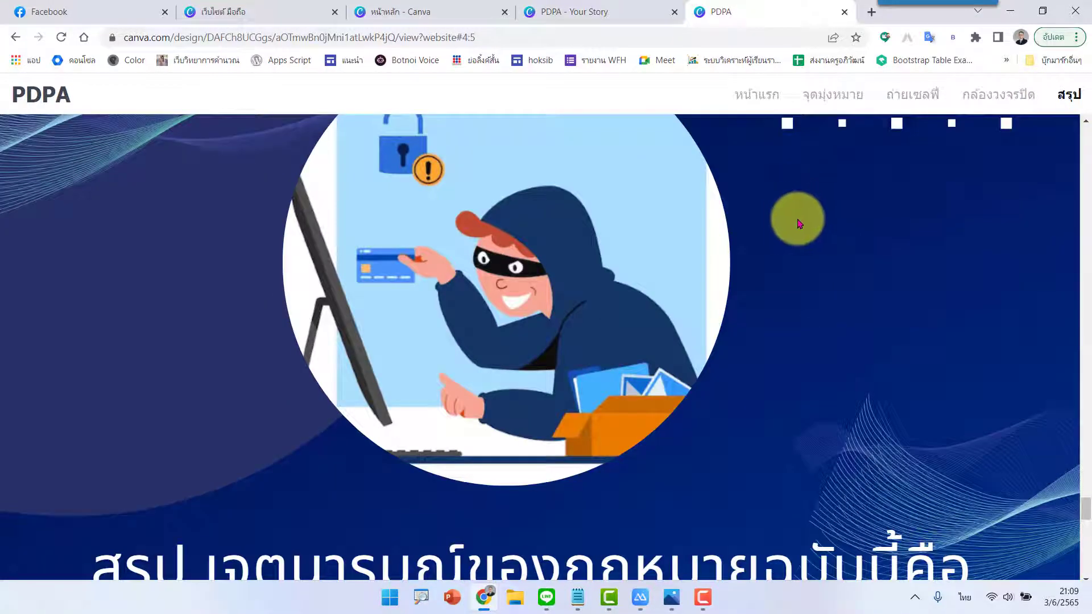
Step: Go back to the หน้าแรก home section and scroll through it
click(762, 92)
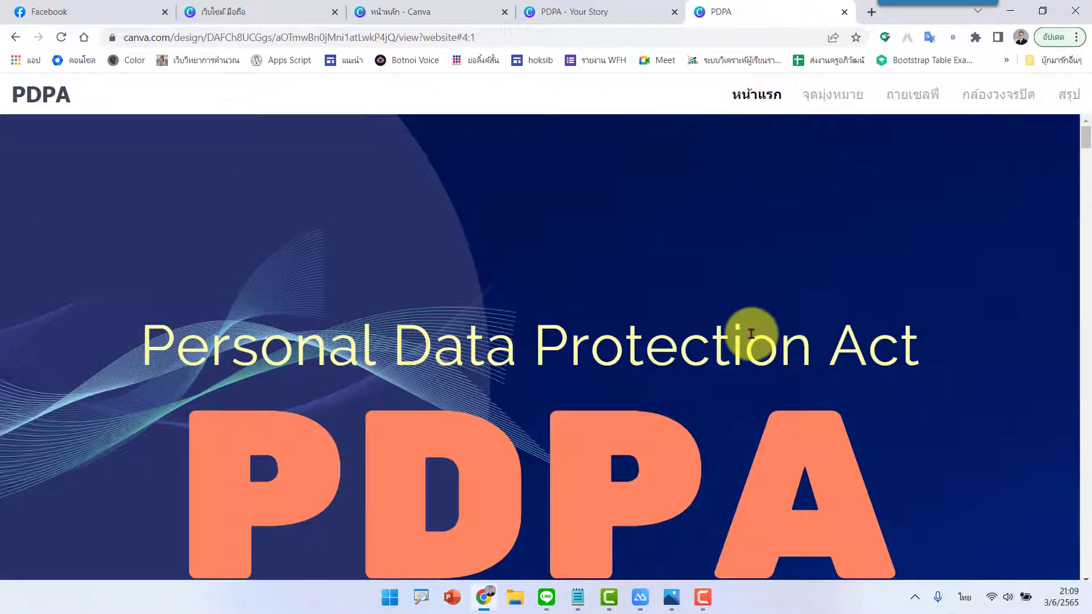
scroll(751, 334, down, 3)
scroll(750, 334, down, 1)
scroll(750, 334, down, 2)
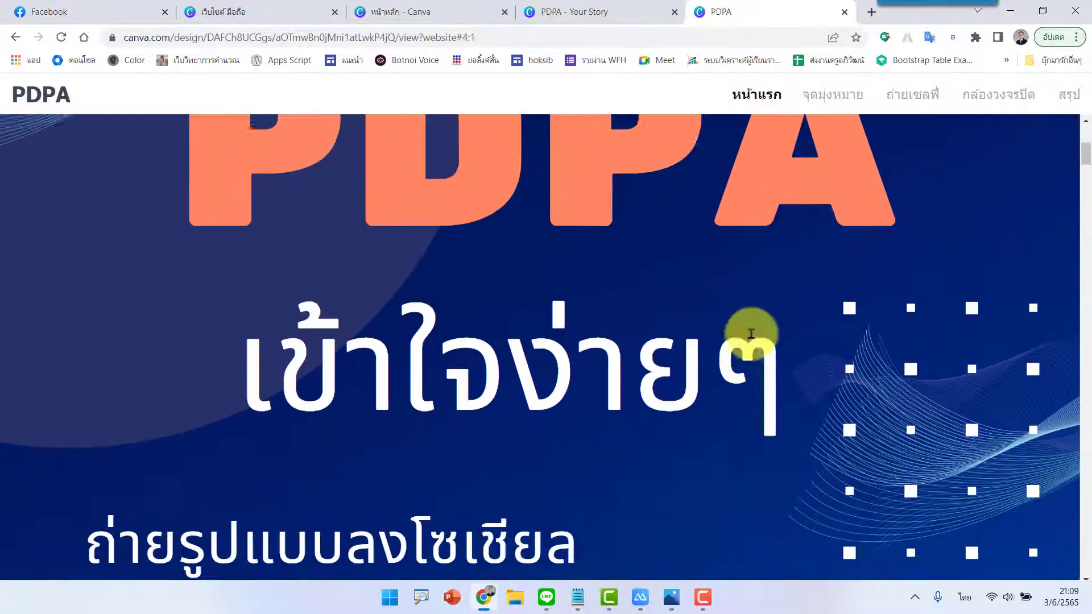
scroll(701, 390, up, 4)
scroll(699, 387, up, 1)
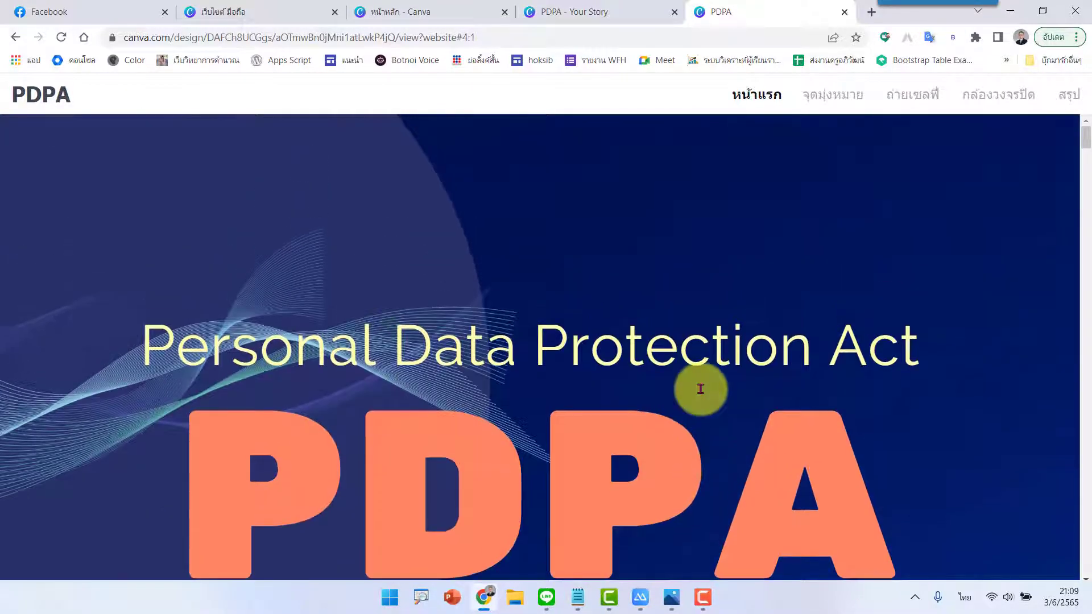
Step: Copy the published PDPA website's URL from Chrome's address bar
click(273, 37)
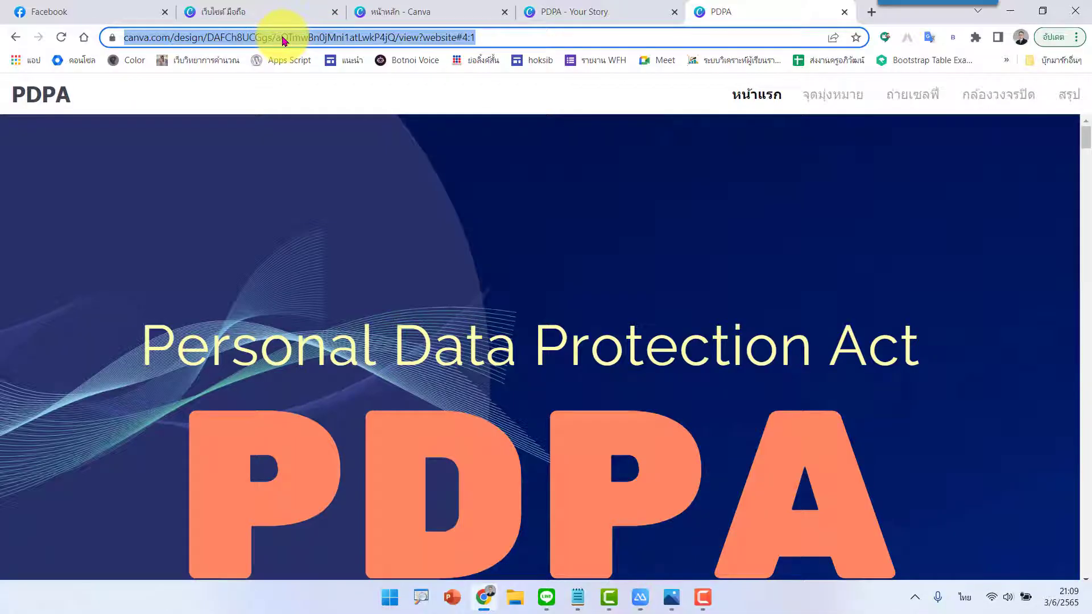
right_click(283, 40)
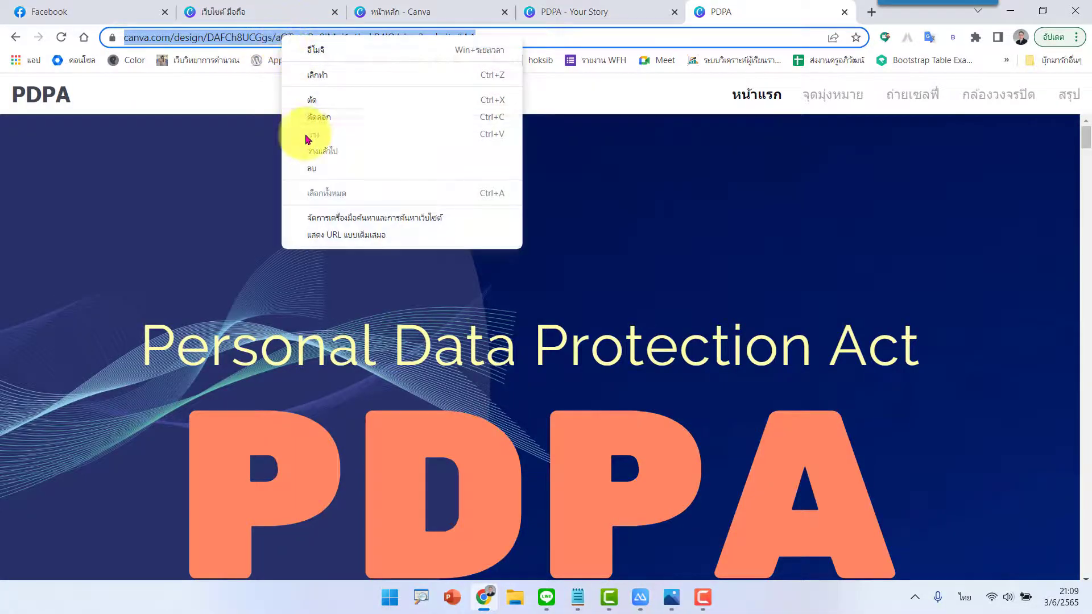
click(318, 116)
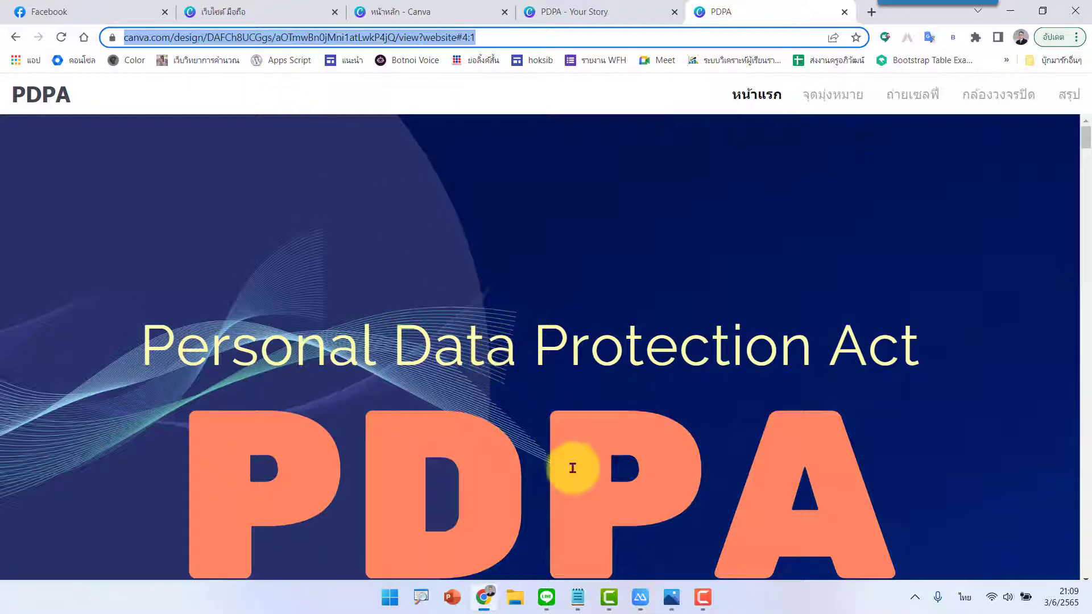
Step: Paste the copied link into LINE's Keep Memo chat and send it
click(550, 609)
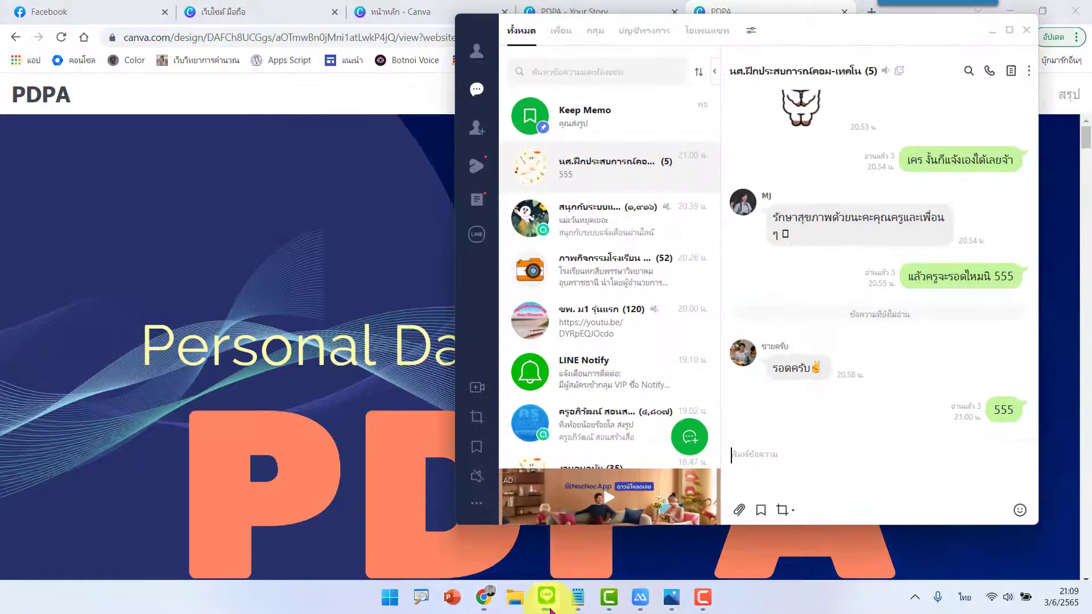
click(615, 130)
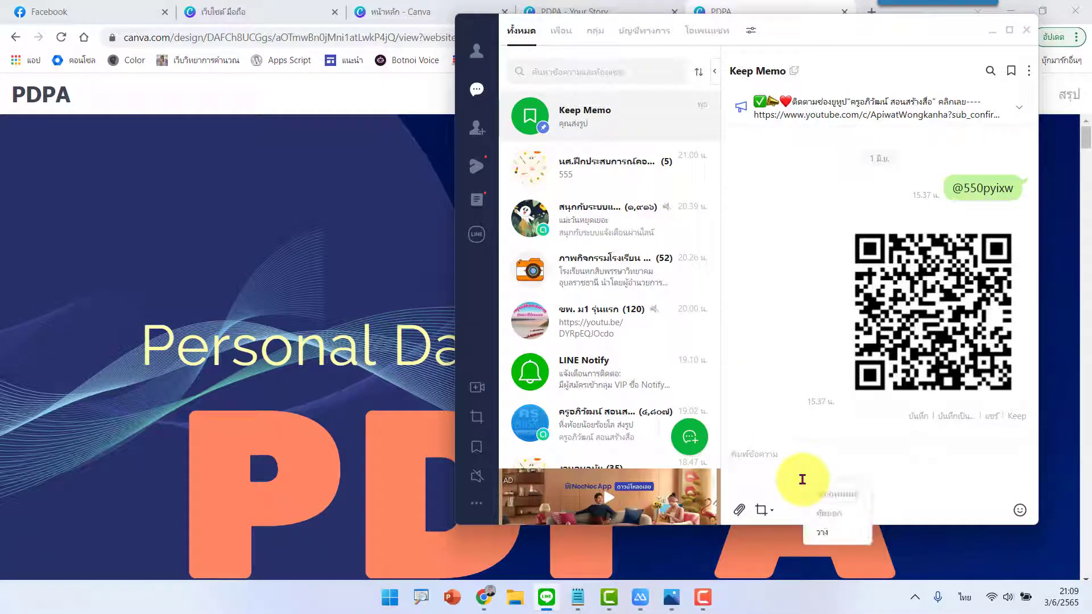
click(821, 531)
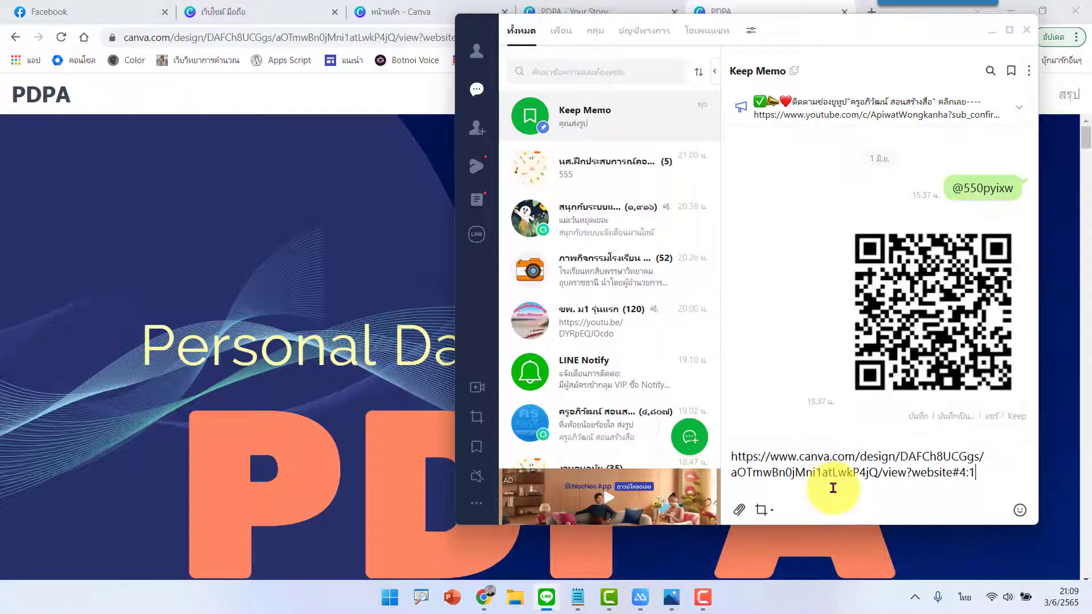
key(Return)
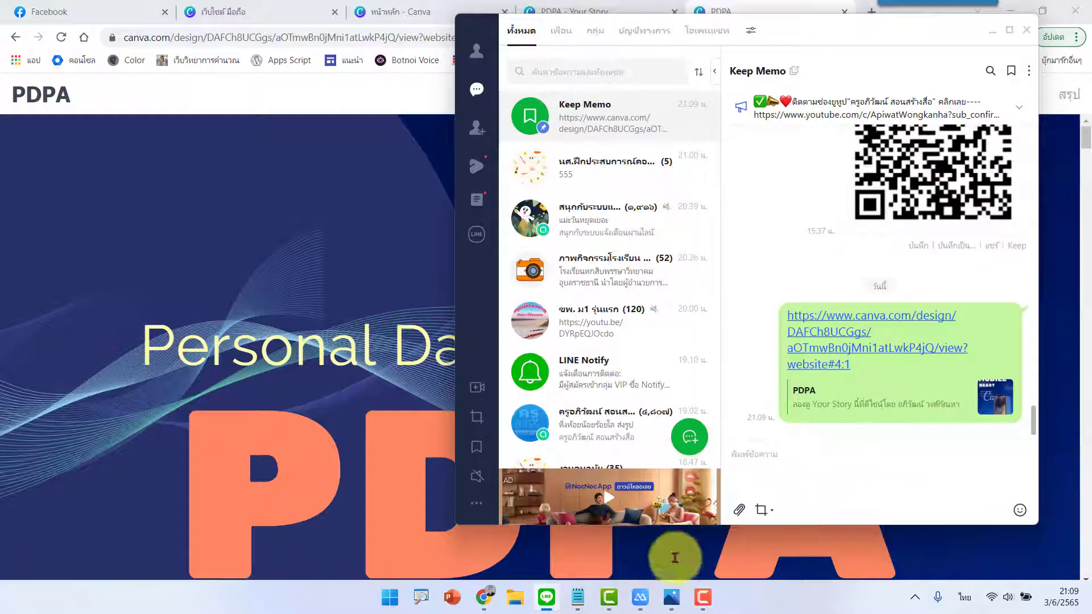
Step: In full-screen ApowerMirror, open the PDPA link from the phone's LINE Keep Memo chat
click(640, 597)
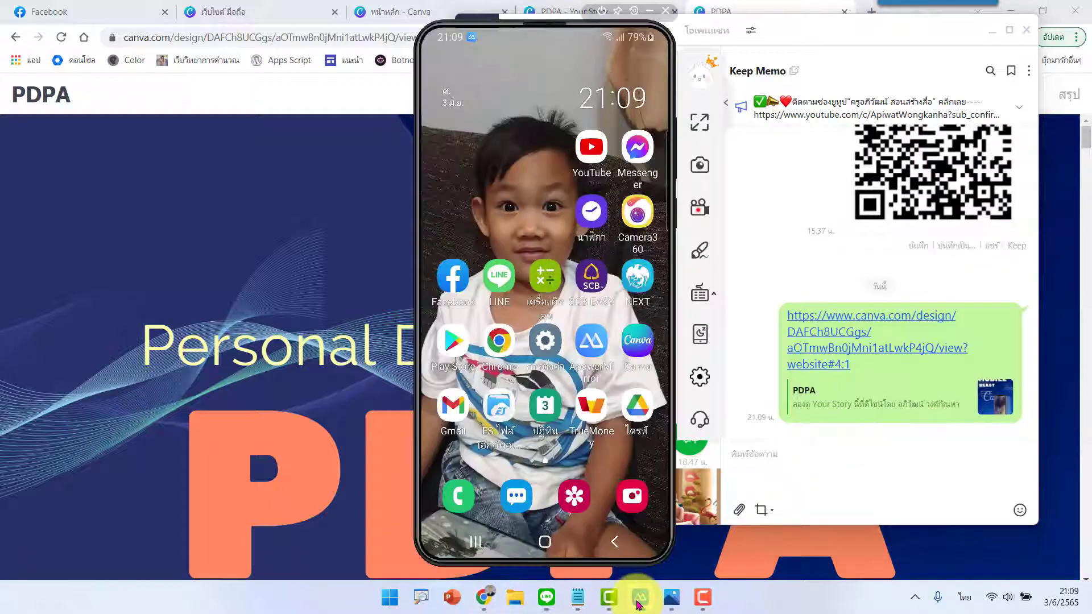
click(994, 33)
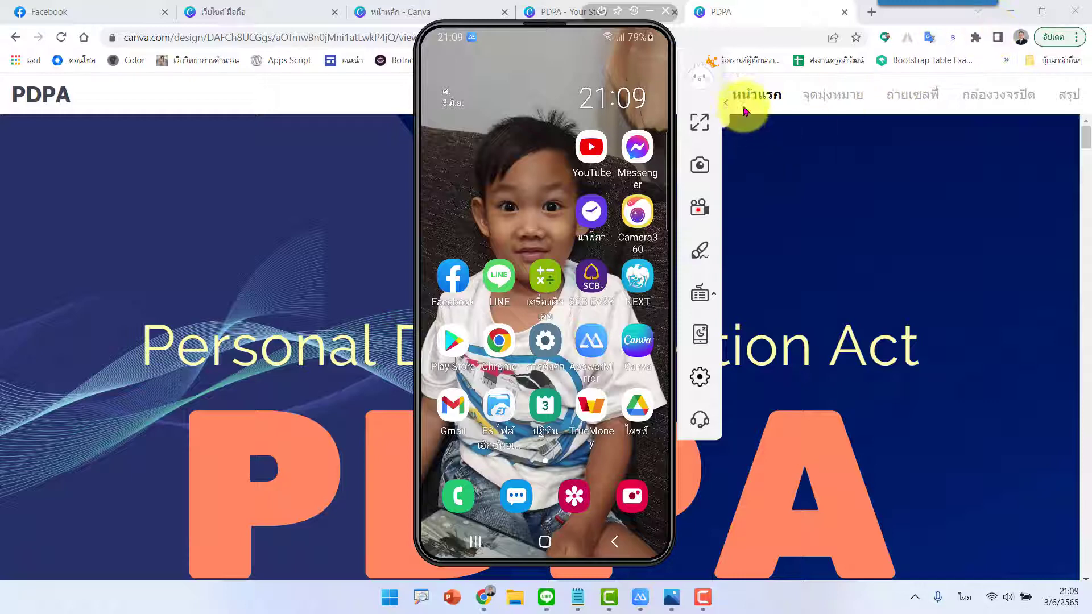
click(511, 289)
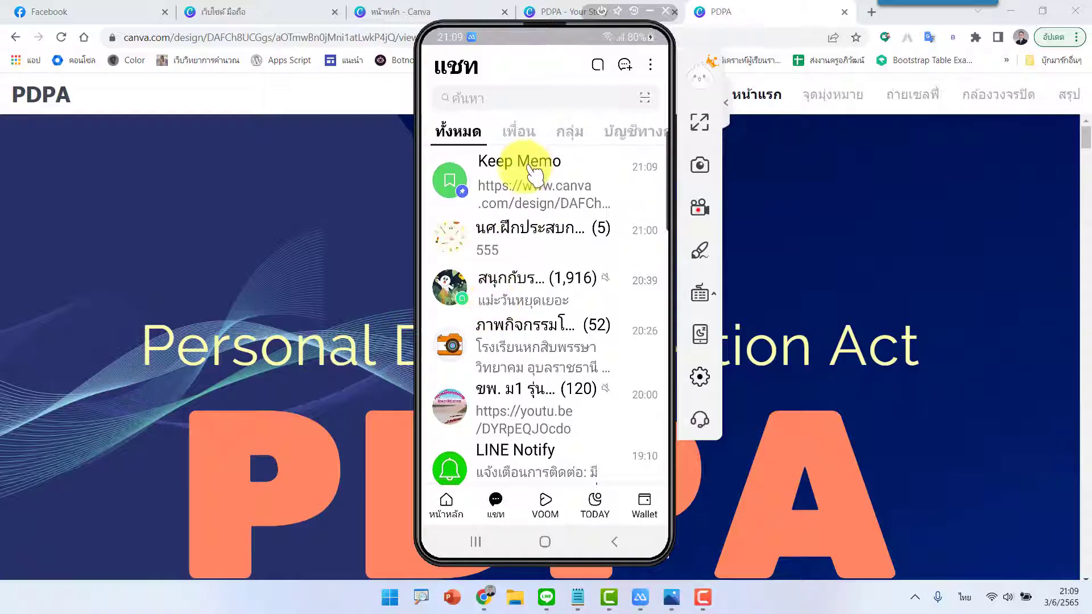
click(533, 170)
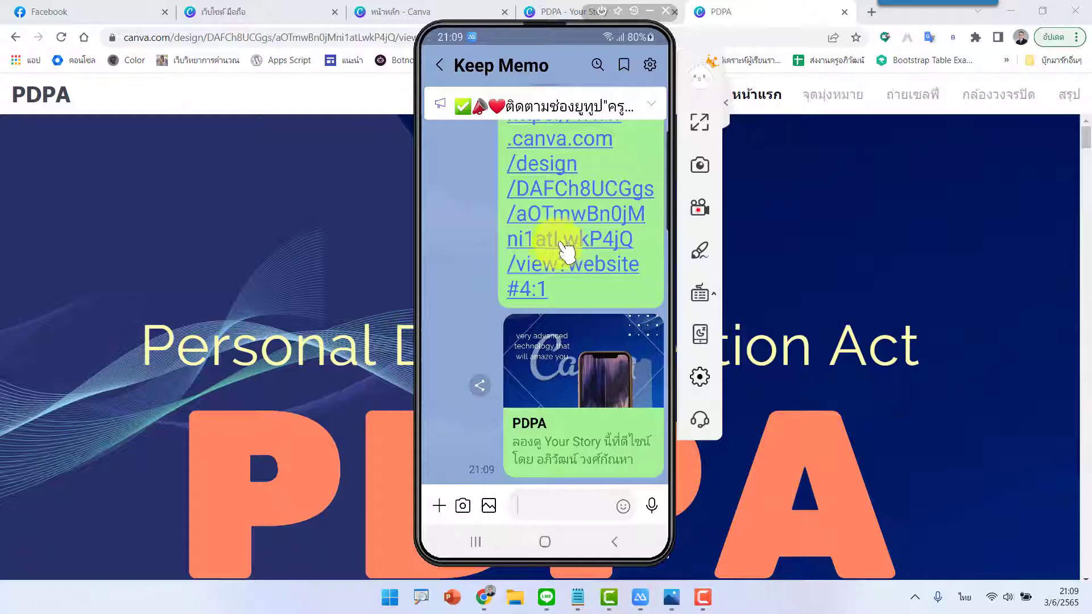
click(699, 122)
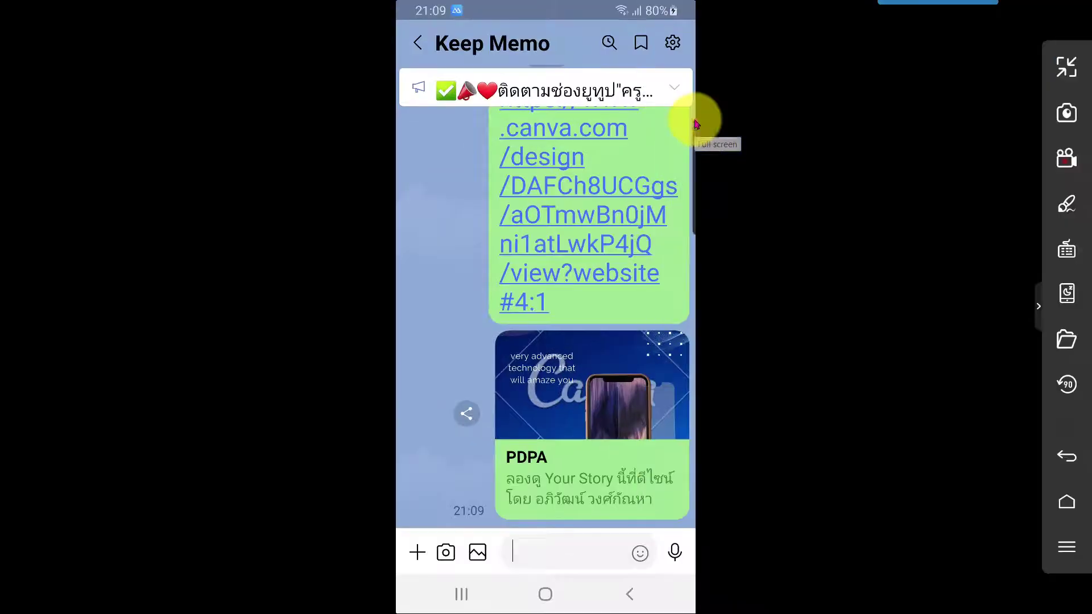
click(622, 199)
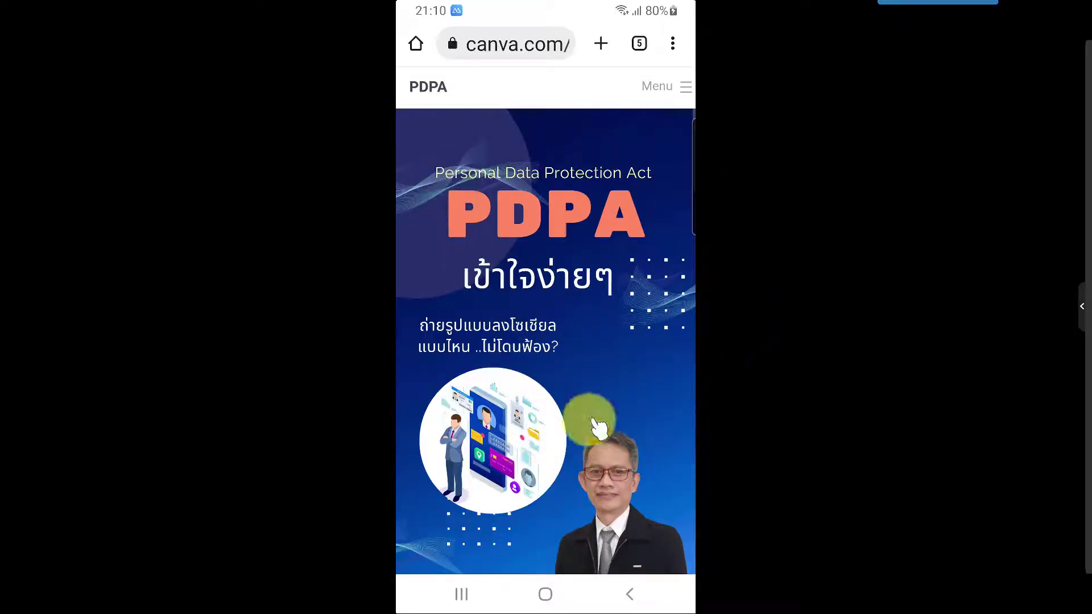
mouse_move(600, 449)
mouse_down()
mouse_move(585, 305)
mouse_move(597, 292)
mouse_move(603, 464)
mouse_move(592, 305)
mouse_move(604, 170)
mouse_move(606, 330)
mouse_move(614, 121)
mouse_up()
drag(622, 385, 623, 301)
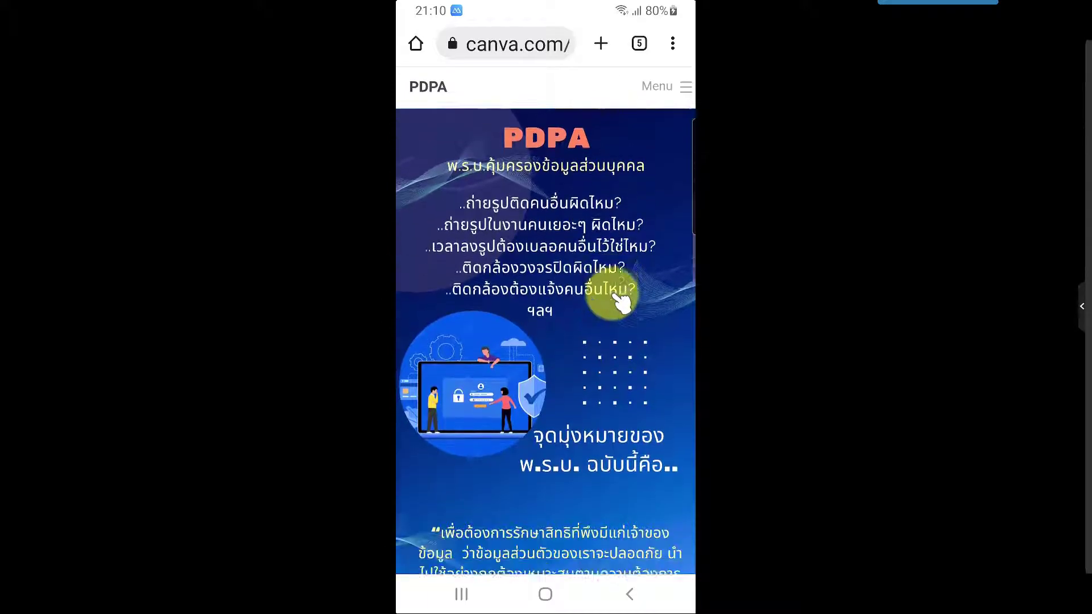
drag(616, 360, 626, 424)
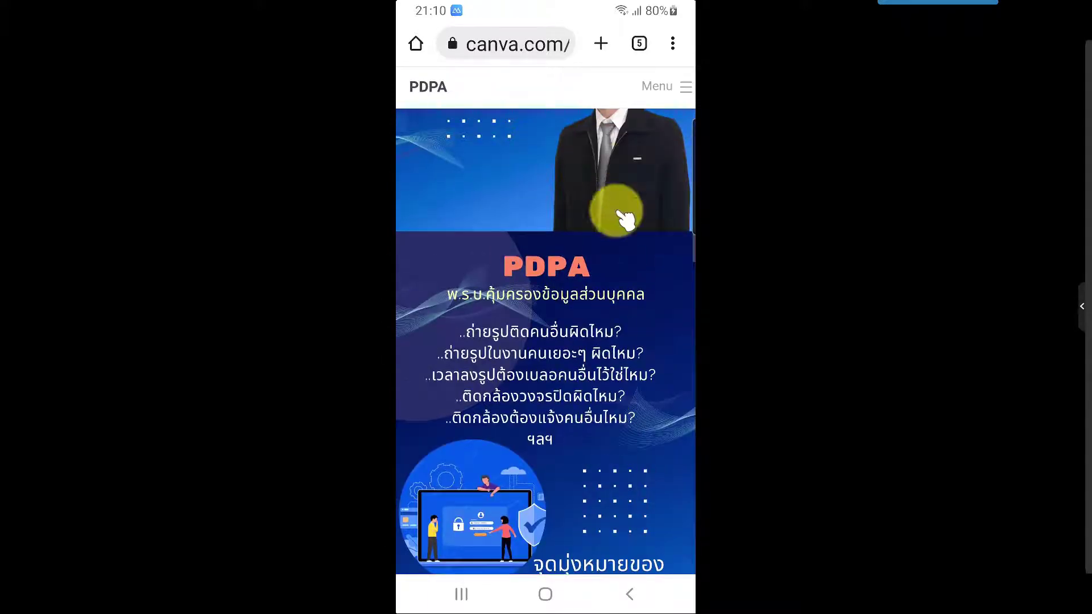
drag(625, 218, 609, 451)
drag(634, 207, 609, 462)
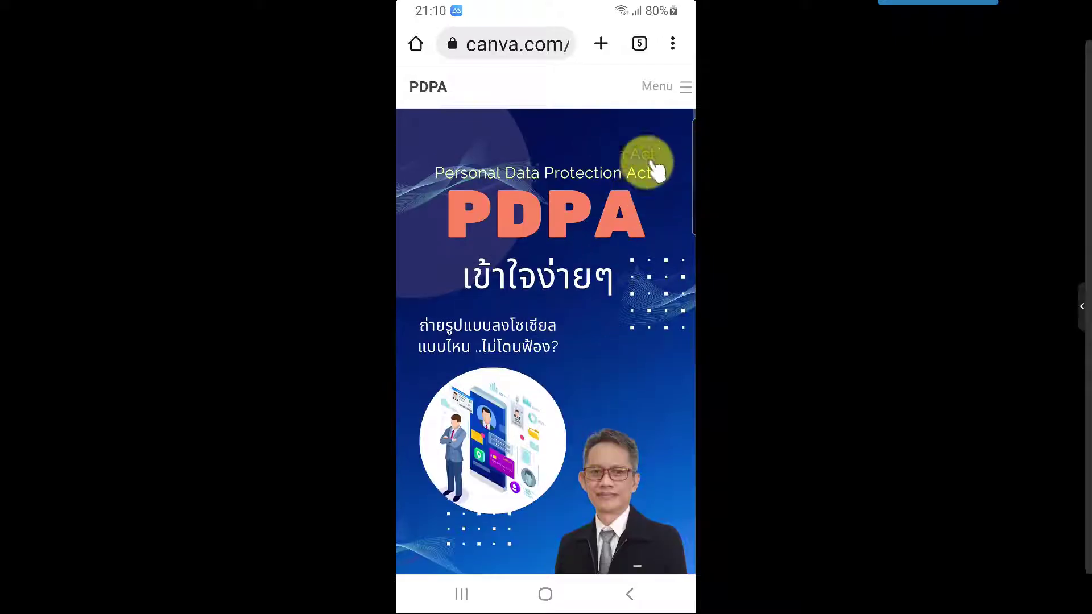
click(687, 91)
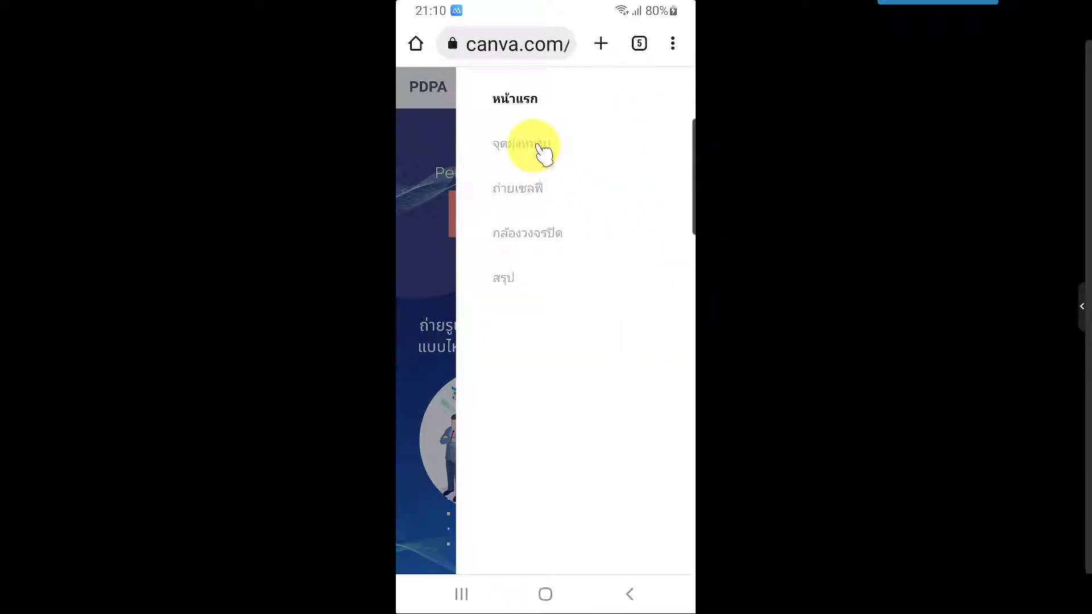
click(540, 149)
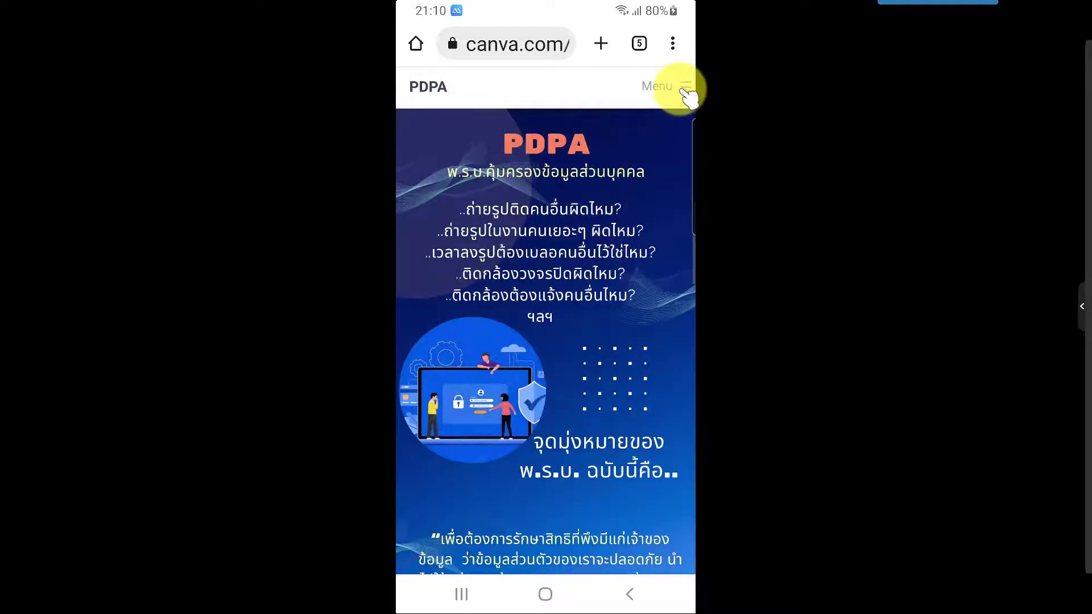
click(686, 91)
click(555, 189)
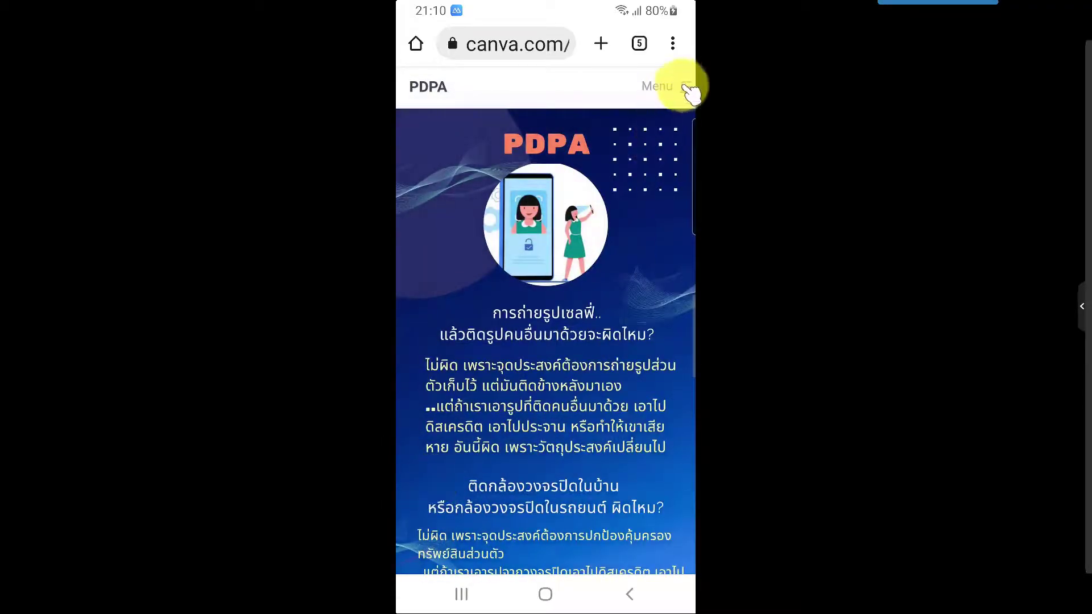
click(686, 88)
click(551, 243)
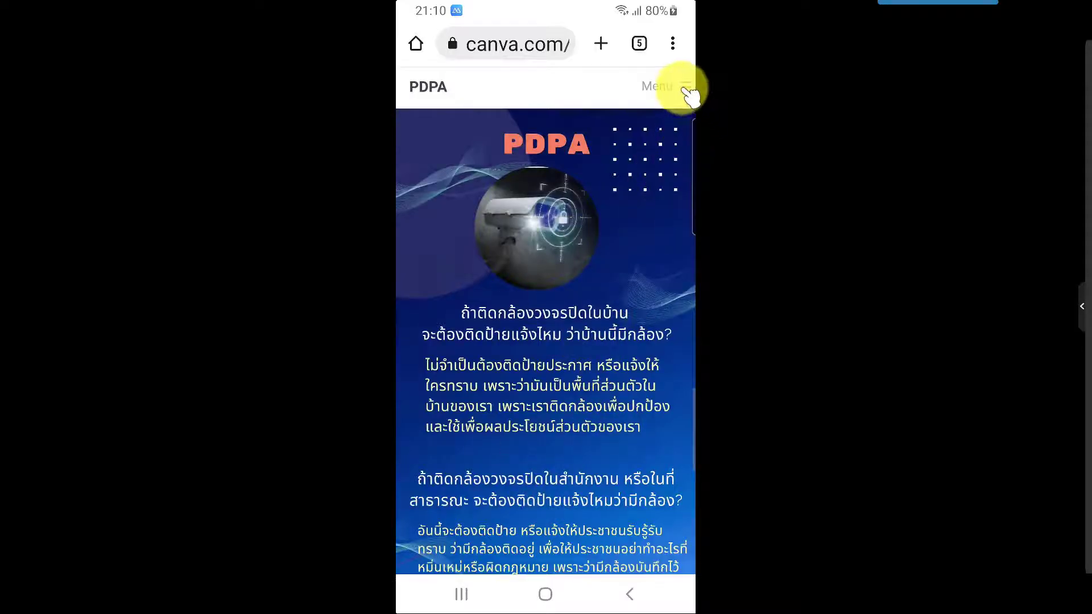
click(686, 88)
click(515, 279)
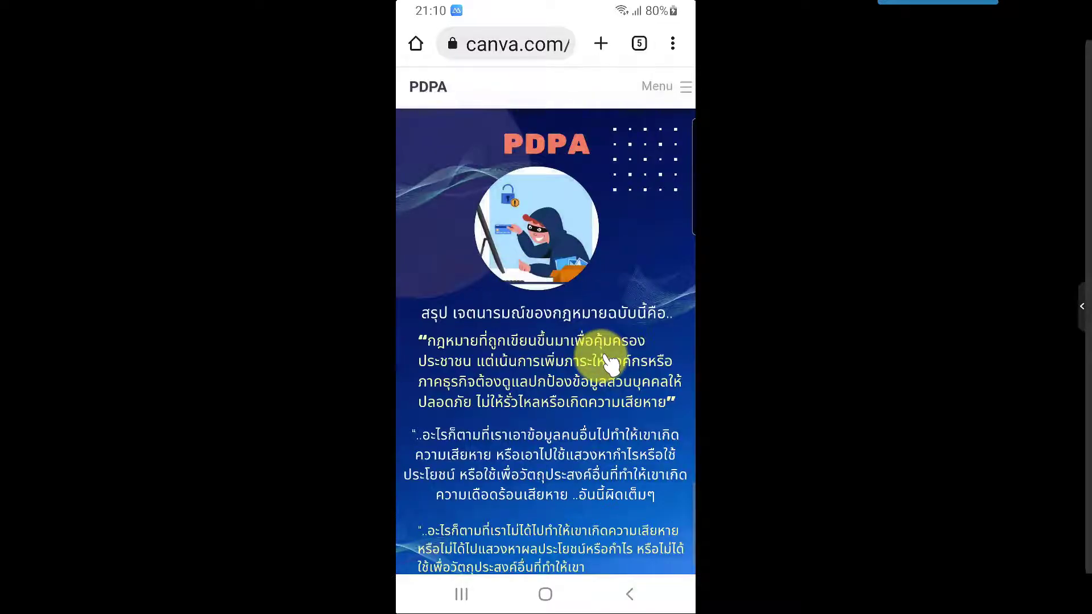
scroll(611, 361, down, 1)
scroll(611, 391, up, 5)
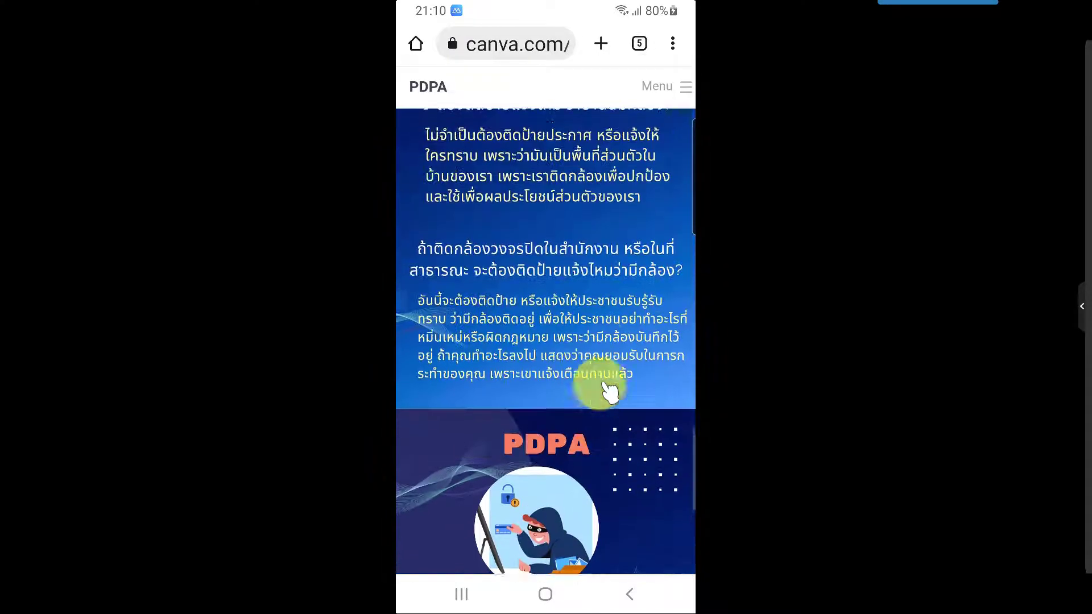
scroll(611, 391, up, 3)
scroll(611, 391, up, 3)
scroll(611, 391, up, 3)
scroll(611, 391, up, 3)
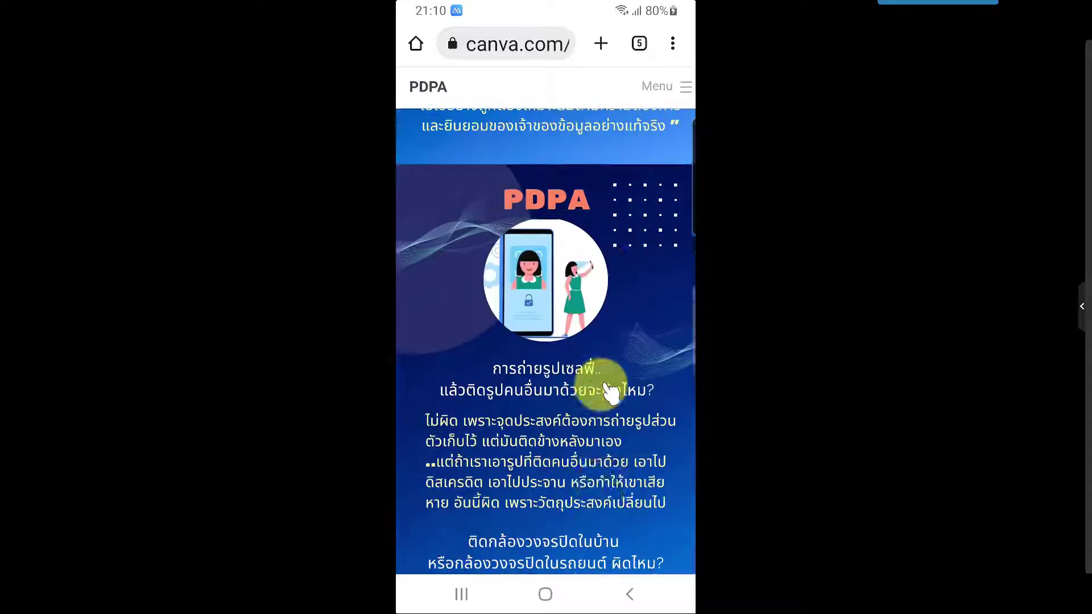
scroll(611, 391, up, 3)
scroll(611, 392, up, 3)
scroll(611, 391, up, 3)
scroll(611, 392, up, 1)
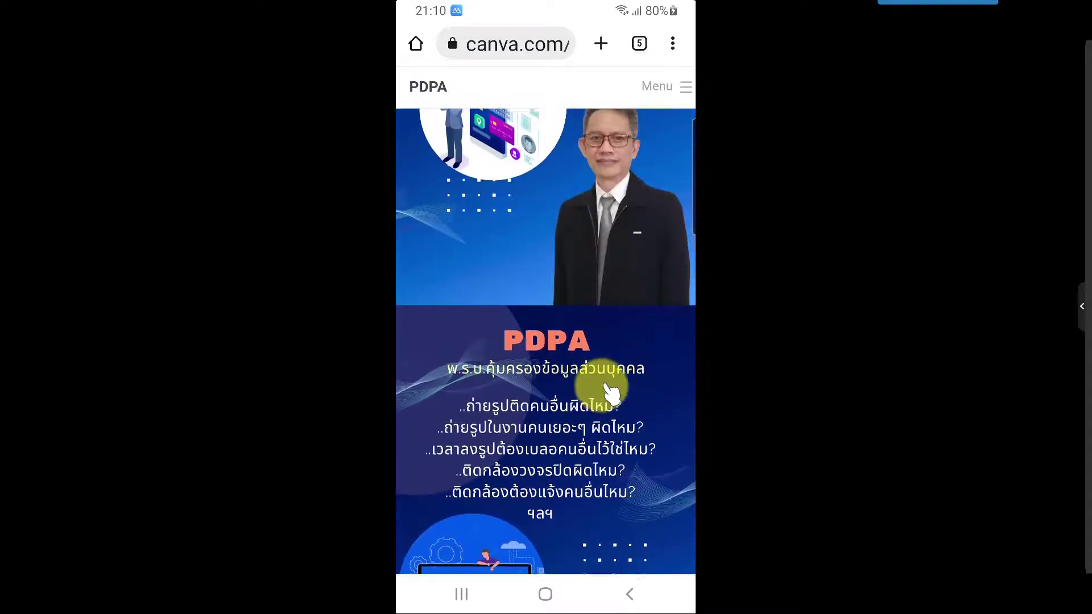
scroll(611, 391, up, 4)
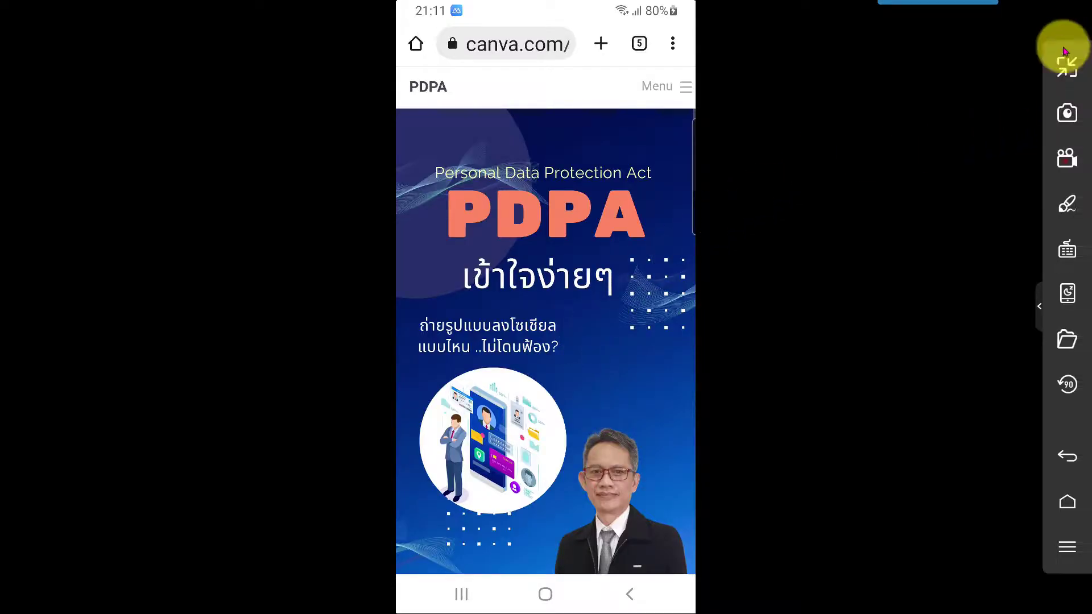
Step: Exit full-screen mirroring, go to the 'PDPA - Your Story' tab and close the Website panel
click(1067, 71)
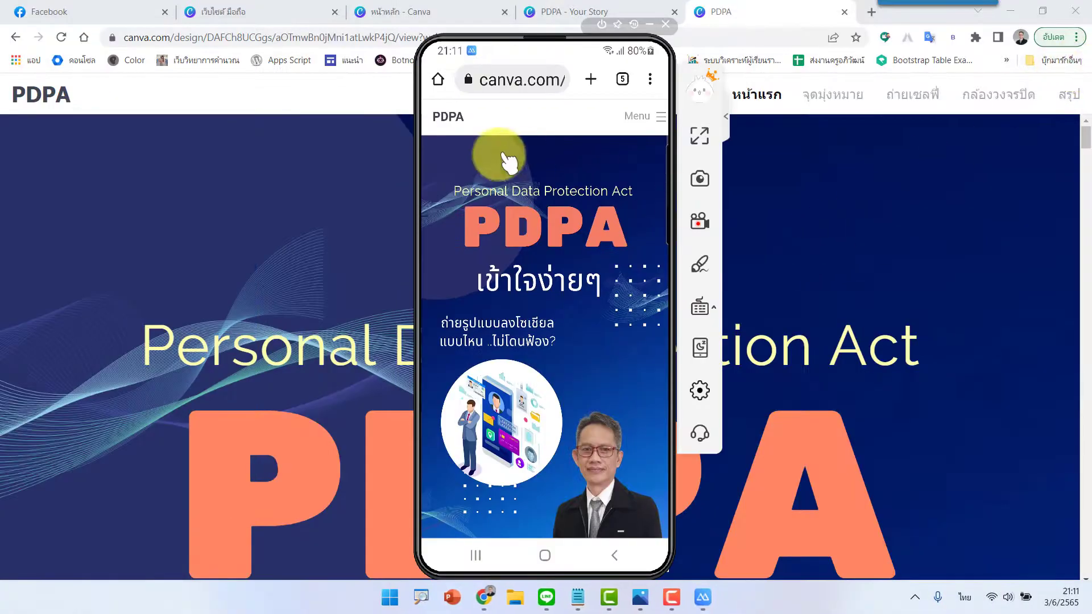
click(588, 7)
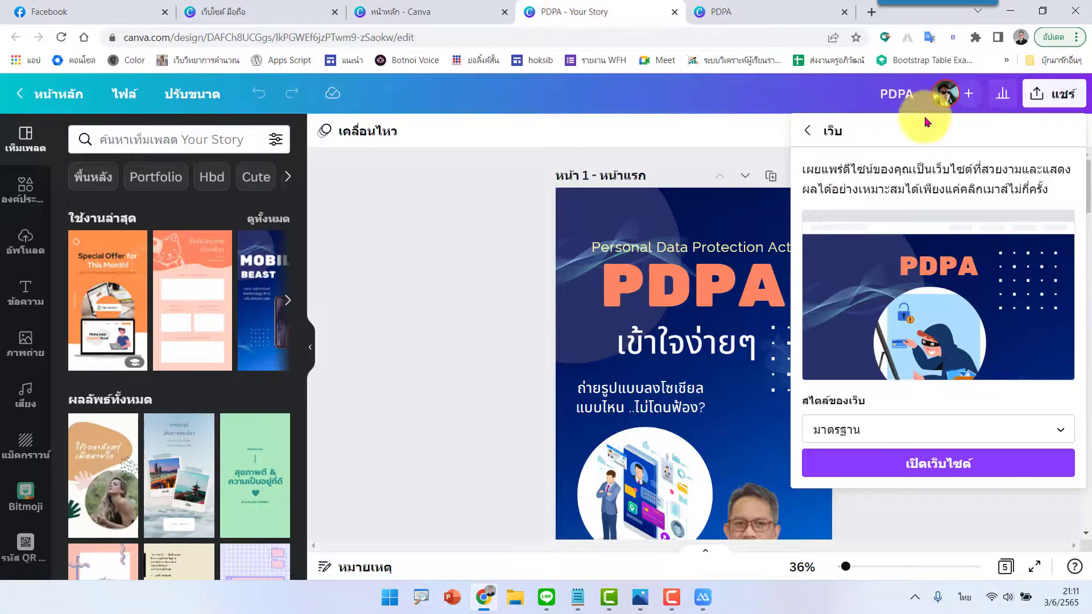
click(682, 131)
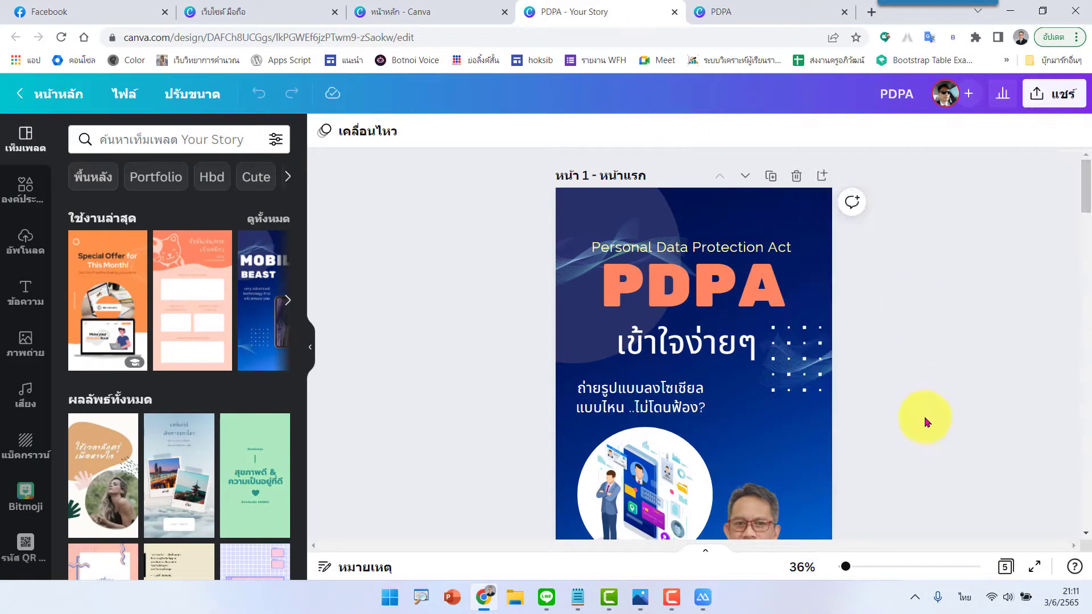